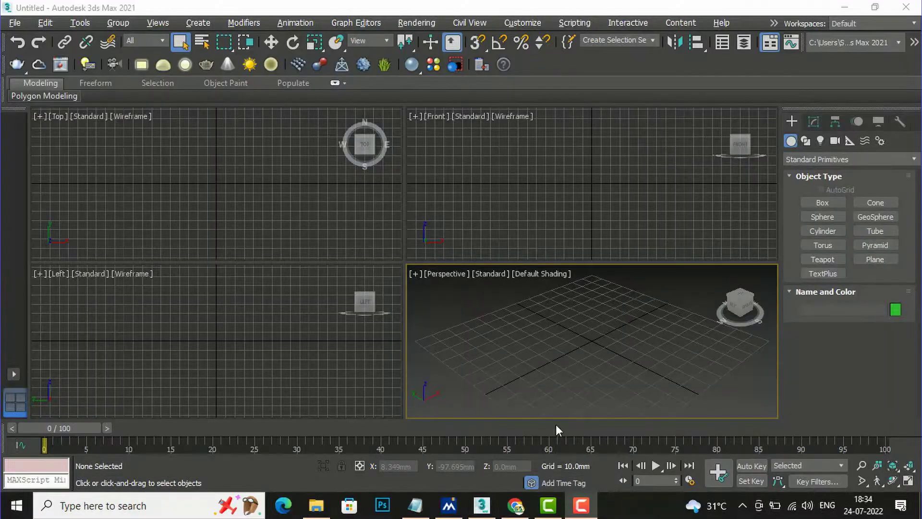
{"action": "left_click", "coordinate": [335, 334]}
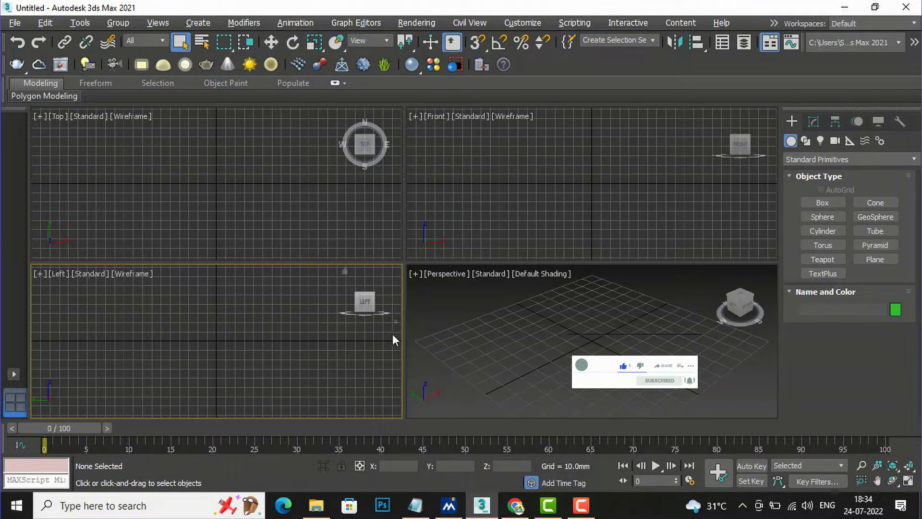
{"action": "left_click", "coordinate": [520, 342]}
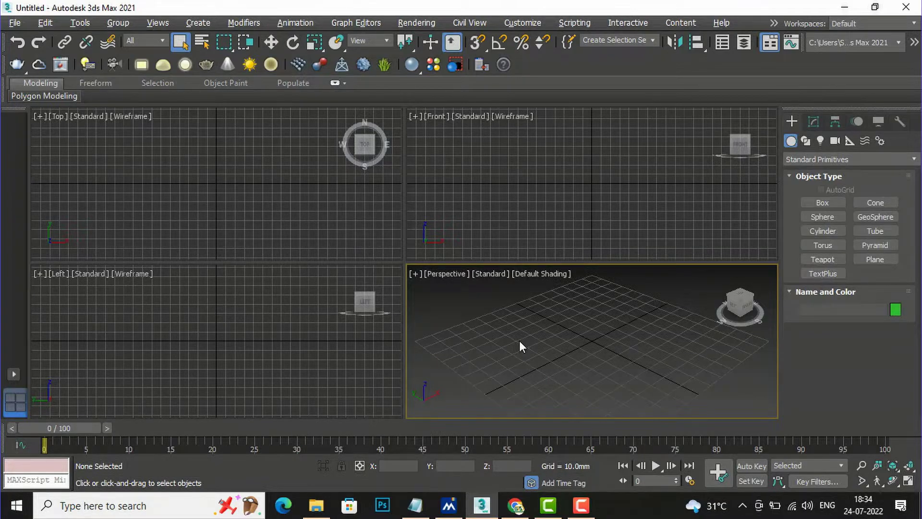
{"action": "left_click", "coordinate": [280, 185]}
{"action": "left_click", "coordinate": [545, 198]}
{"action": "left_click", "coordinate": [270, 347]}
{"action": "left_click", "coordinate": [517, 340]}
{"action": "left_click", "coordinate": [279, 227]}
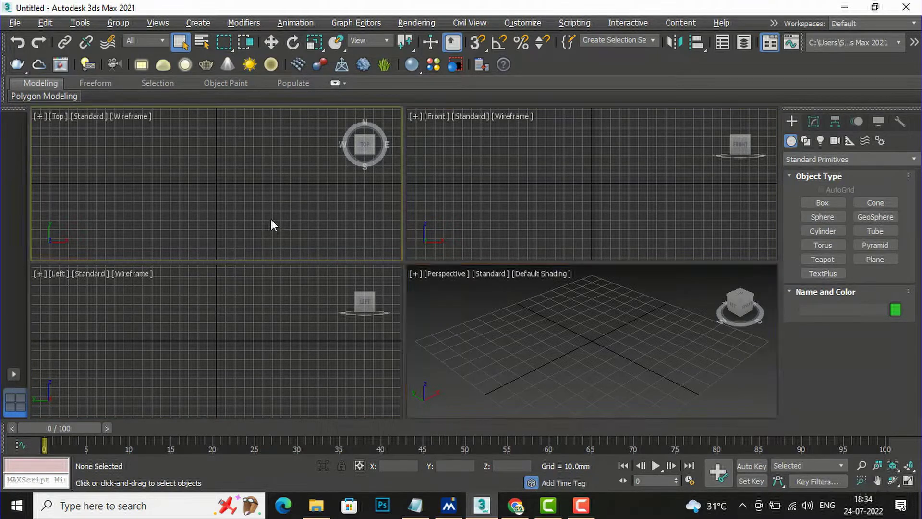
{"action": "left_click", "coordinate": [268, 319]}
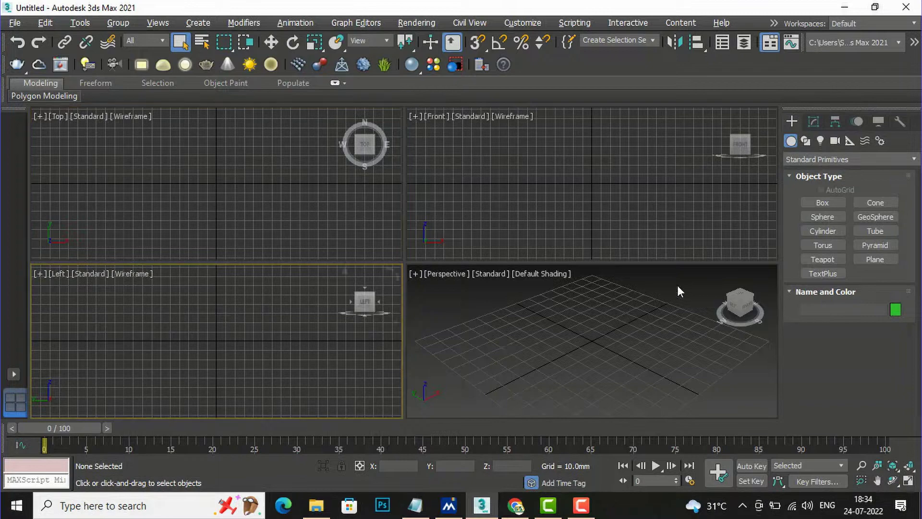
Create a box about 281 mm long, 206 mm wide and 54 mm high near the origin in the Top view.
{"action": "left_click", "coordinate": [821, 202]}
{"action": "scroll", "coordinate": [214, 204], "scroll_direction": "down", "scroll_amount": 3}
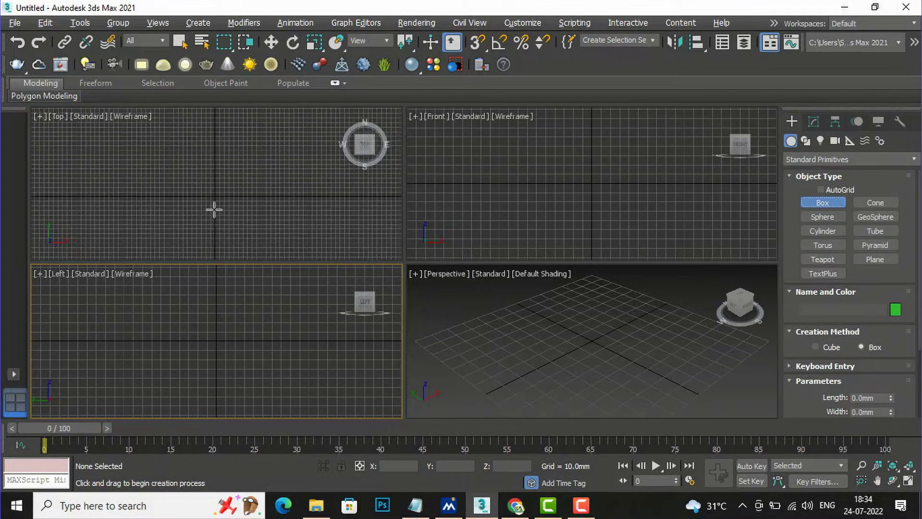
{"action": "left_click_drag", "start_coordinate": [190, 154], "coordinate": [258, 247]}
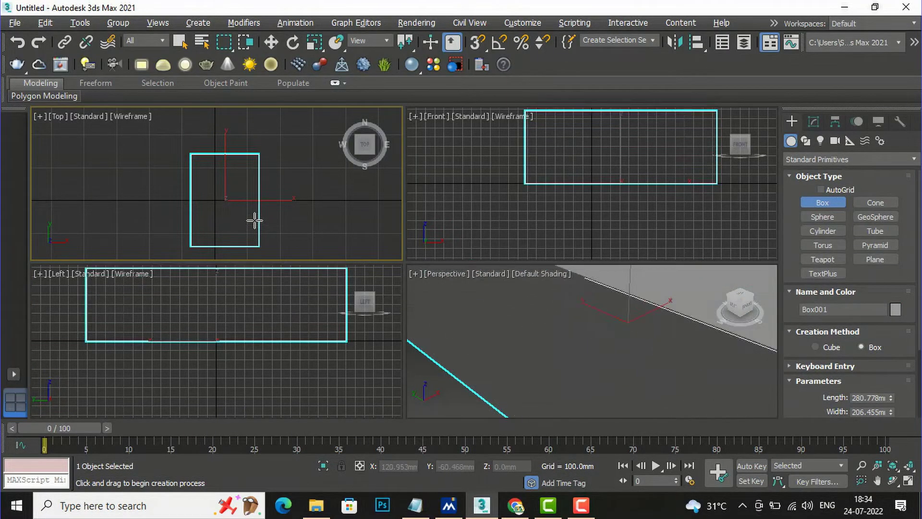
{"action": "left_click", "coordinate": [254, 229]}
{"action": "scroll", "coordinate": [529, 316], "scroll_direction": "down", "scroll_amount": 8}
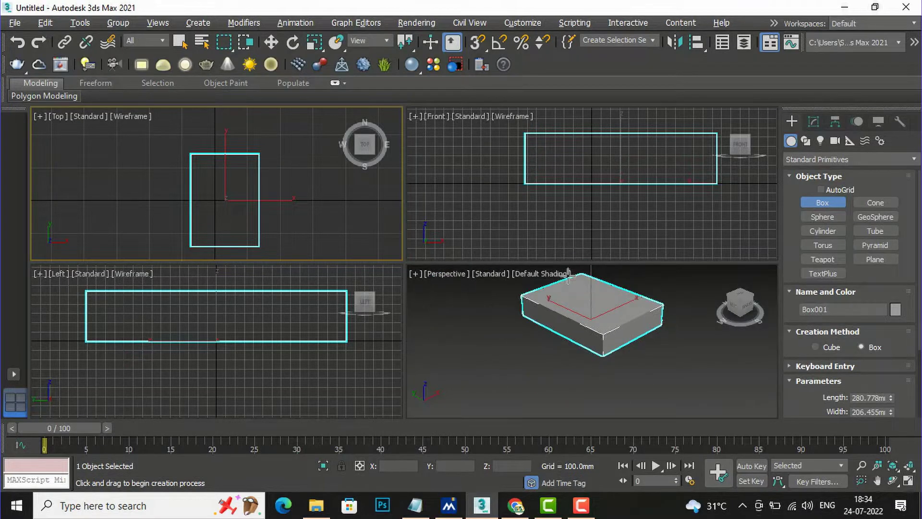
{"action": "scroll", "coordinate": [576, 298], "scroll_direction": "up", "scroll_amount": 2}
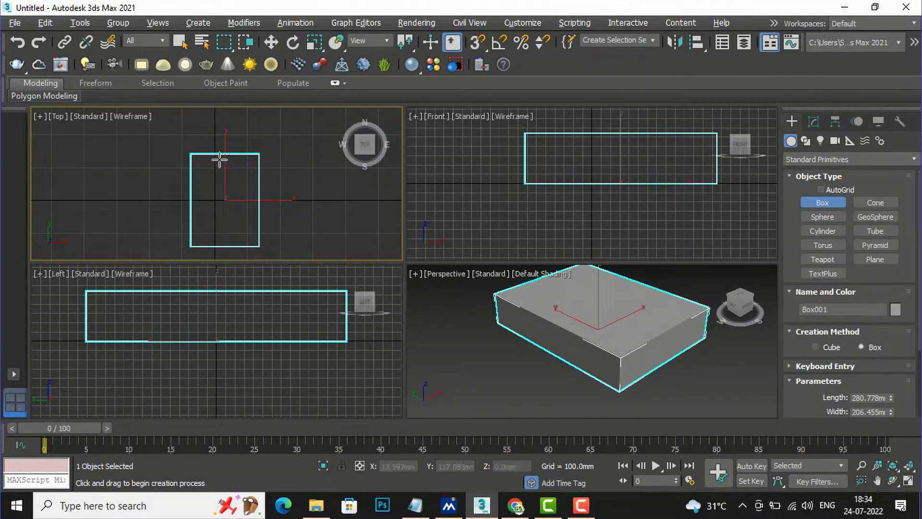
Create a plane about 455 mm long and 368 mm wide in the Top view, overlapping the box on all sides.
{"action": "scroll", "coordinate": [219, 159], "scroll_direction": "down", "scroll_amount": 2}
{"action": "left_click", "coordinate": [867, 261]}
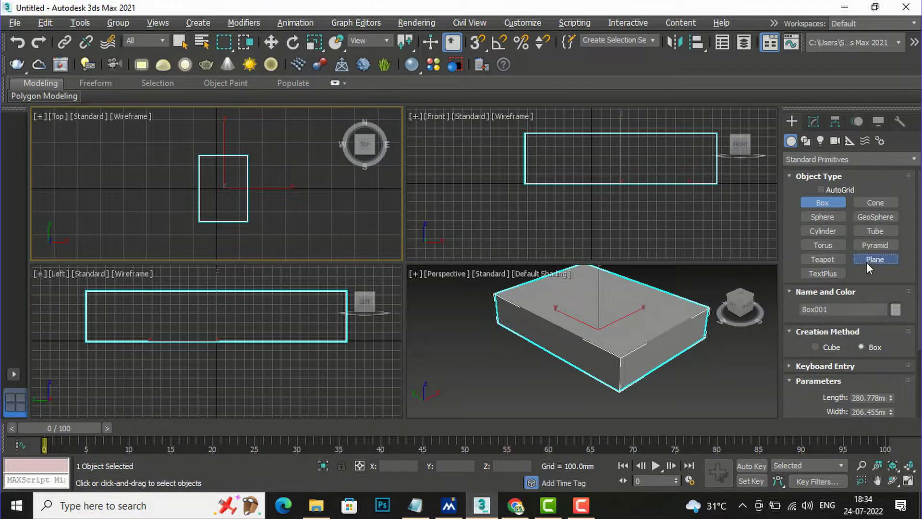
{"action": "left_click_drag", "start_coordinate": [181, 142], "coordinate": [267, 248]}
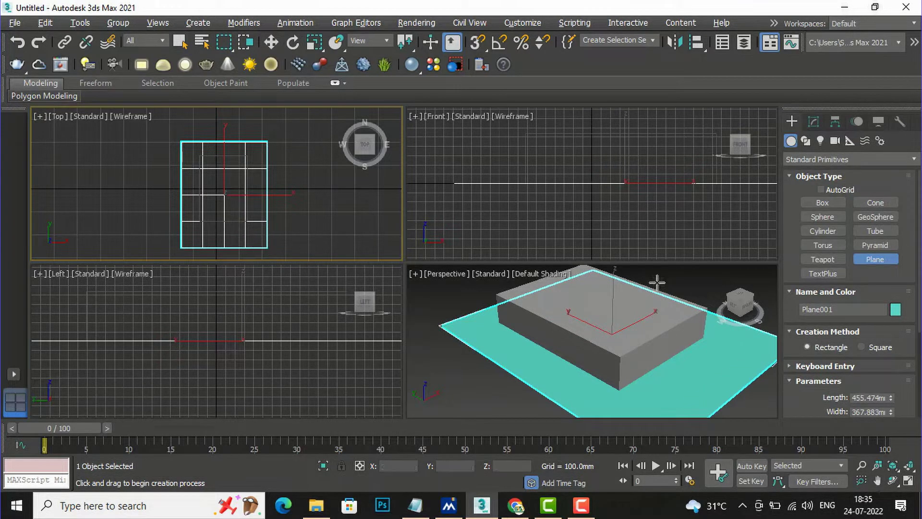
Set the plane's length segments to 50 and width segments to 60.
{"action": "scroll", "coordinate": [906, 389], "scroll_direction": "down", "scroll_amount": 4}
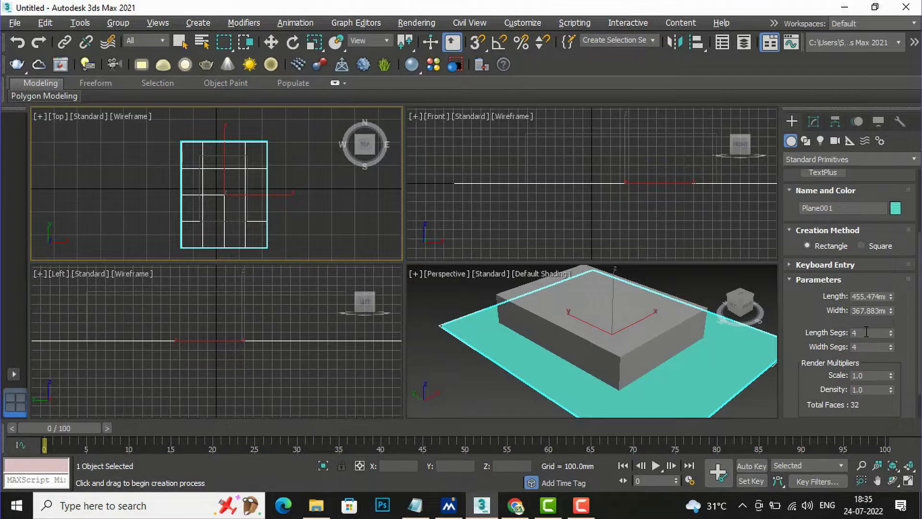
{"action": "left_click_drag", "start_coordinate": [856, 332], "coordinate": [806, 332]}
{"action": "type", "text": "50"}
{"action": "left_click_drag", "start_coordinate": [864, 346], "coordinate": [806, 347]}
{"action": "type", "text": "60"}
{"action": "key", "text": "Return"}
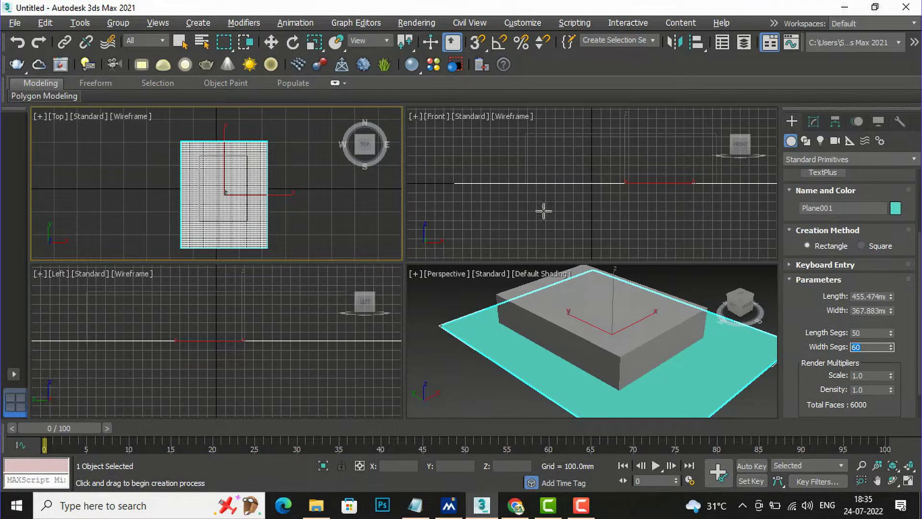
Move the plane up about 54 mm in the Front view so it sits just above the box's upper face.
{"action": "left_click", "coordinate": [270, 42]}
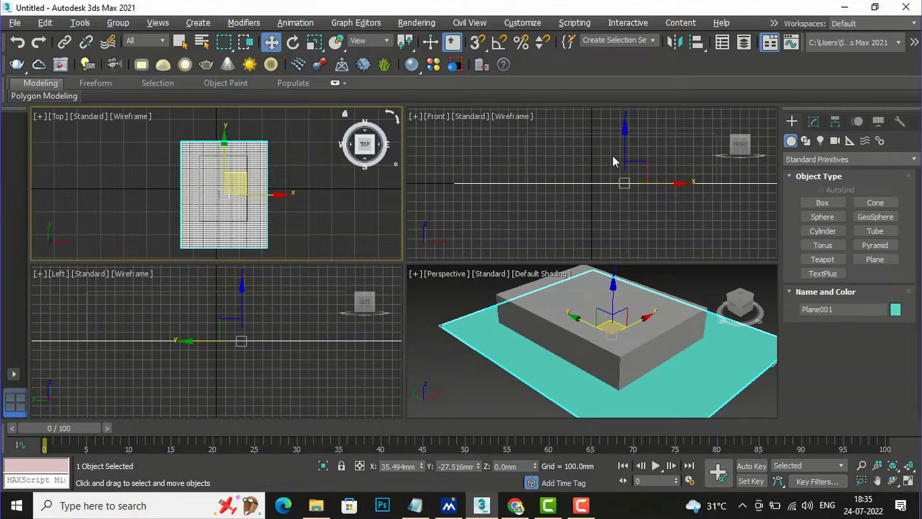
{"action": "left_click", "coordinate": [625, 130]}
{"action": "left_click_drag", "start_coordinate": [625, 130], "coordinate": [620, 82]}
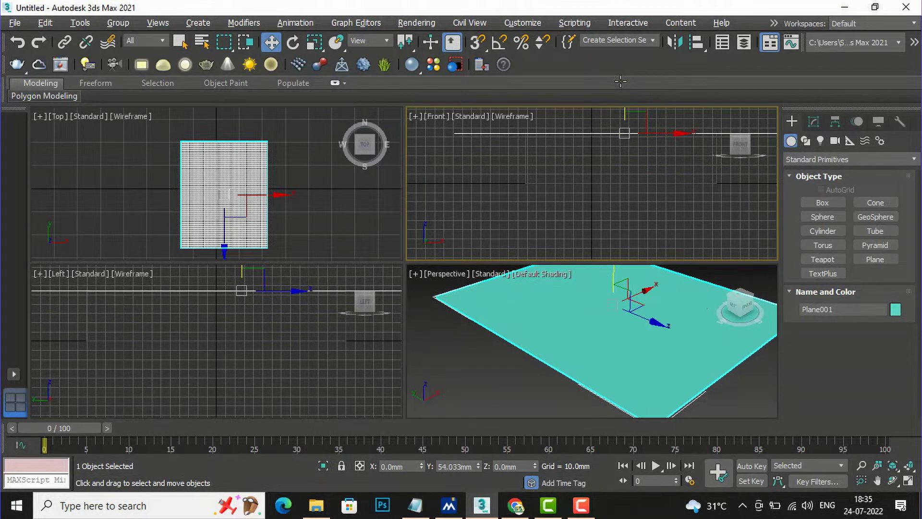
Display edged faces in the Perspective view and maximize that viewport.
{"action": "left_click", "coordinate": [478, 365]}
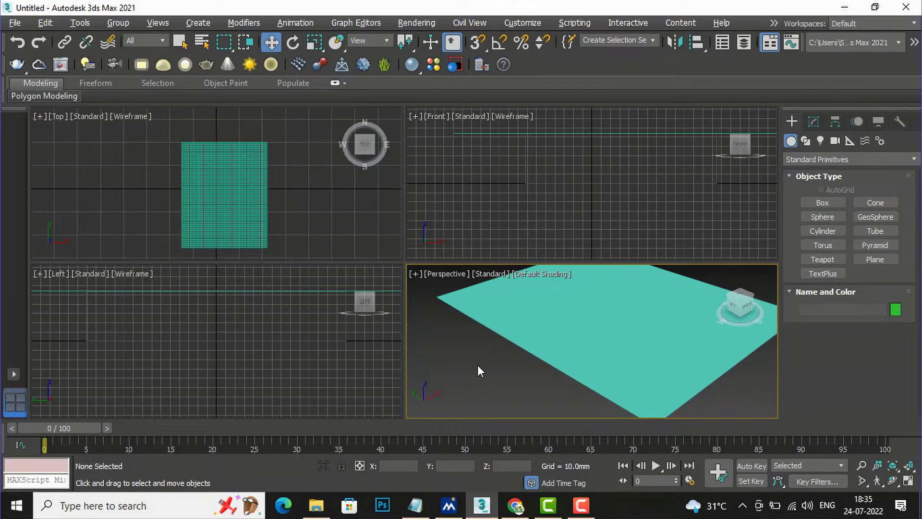
{"action": "left_click", "coordinate": [538, 272]}
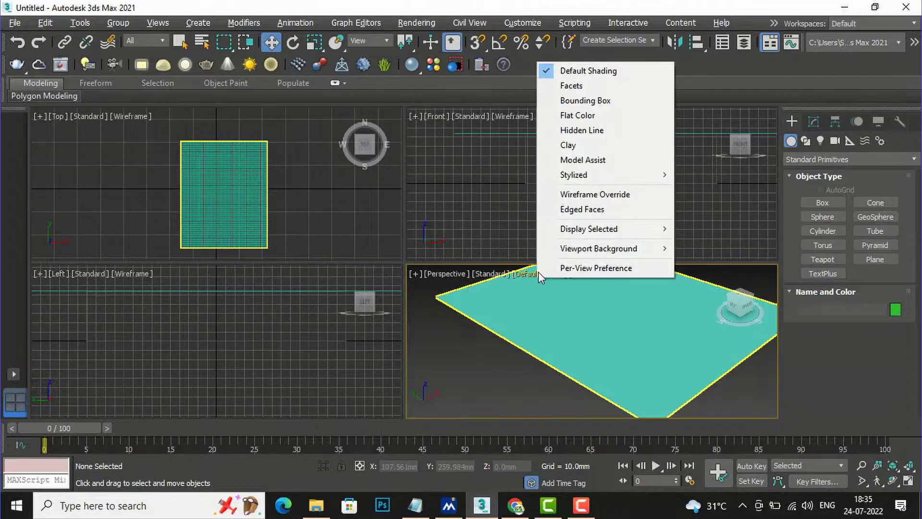
{"action": "left_click", "coordinate": [583, 209]}
{"action": "scroll", "coordinate": [540, 311], "scroll_direction": "up", "scroll_amount": 3}
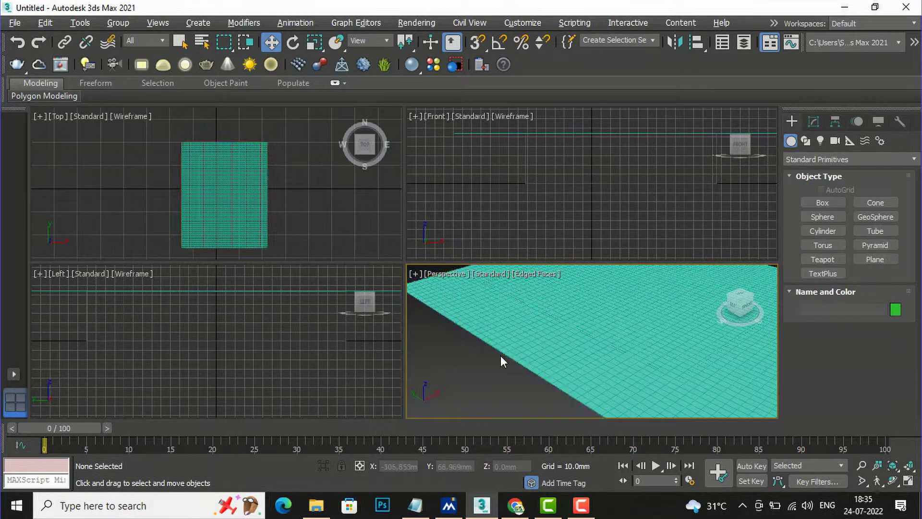
{"action": "key", "text": "alt+w"}
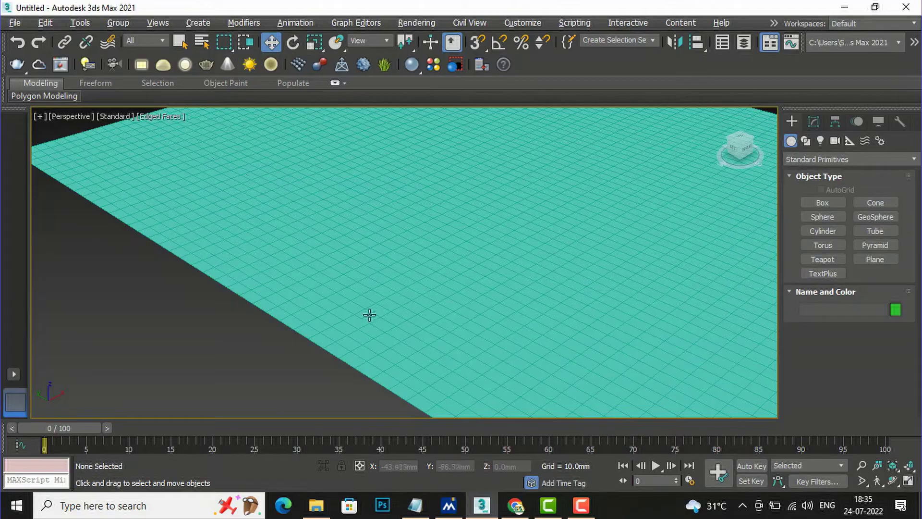
Apply the Cloth modifier to the plane above the box.
{"action": "scroll", "coordinate": [312, 282], "scroll_direction": "down", "scroll_amount": 5}
{"action": "left_click_drag", "start_coordinate": [764, 160], "coordinate": [757, 126]}
{"action": "middle_click_drag", "start_coordinate": [345, 275], "coordinate": [346, 274], "text": "alt"}
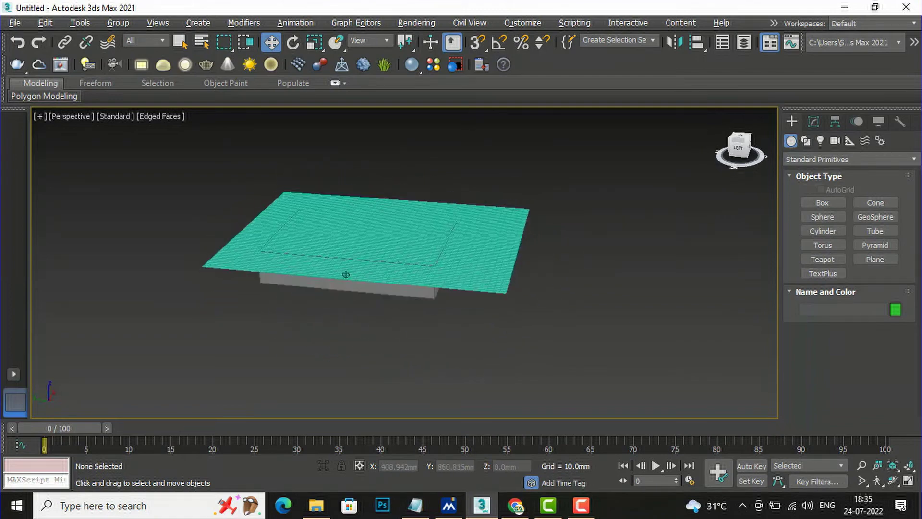
{"action": "left_click", "coordinate": [477, 279]}
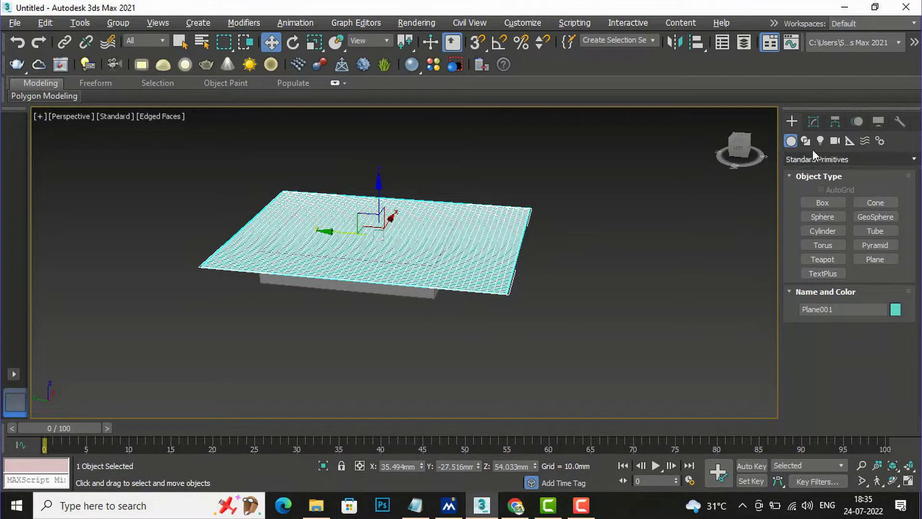
{"action": "left_click", "coordinate": [816, 122]}
{"action": "left_click", "coordinate": [826, 161]}
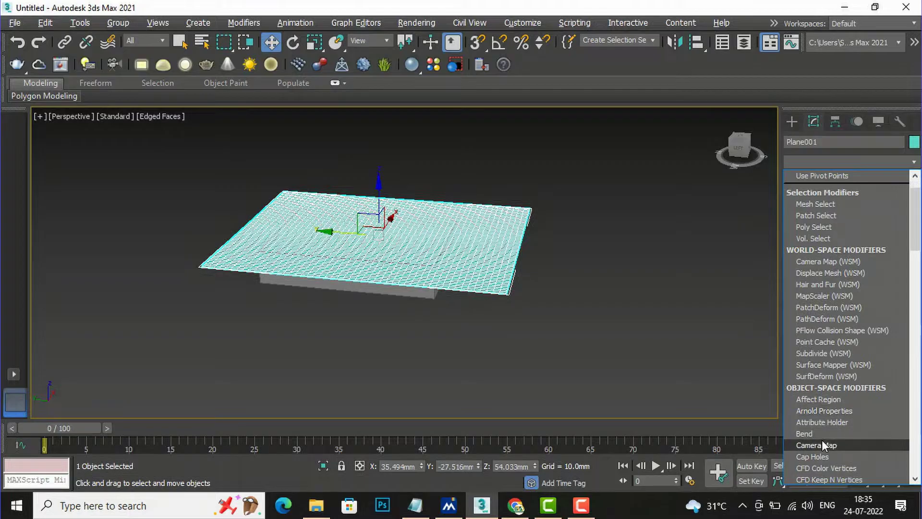
{"action": "scroll", "coordinate": [822, 439], "scroll_direction": "down", "scroll_amount": 4}
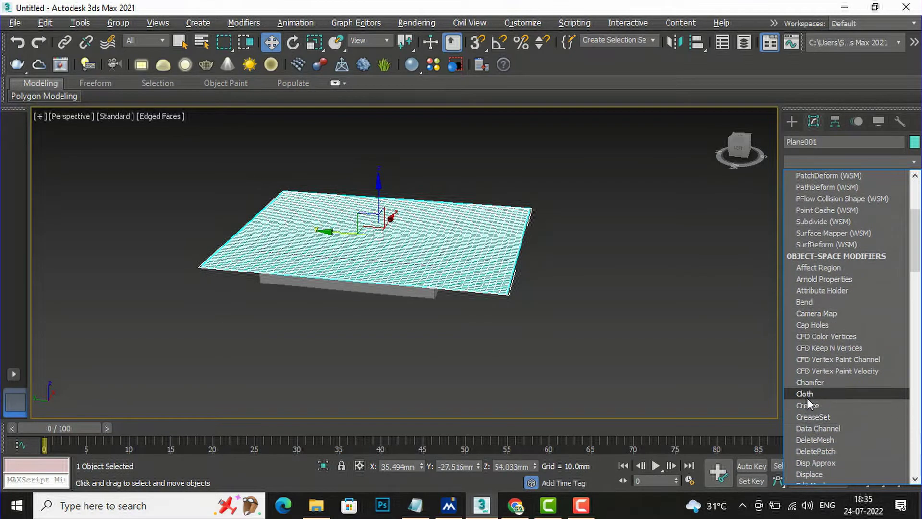
{"action": "left_click", "coordinate": [806, 396]}
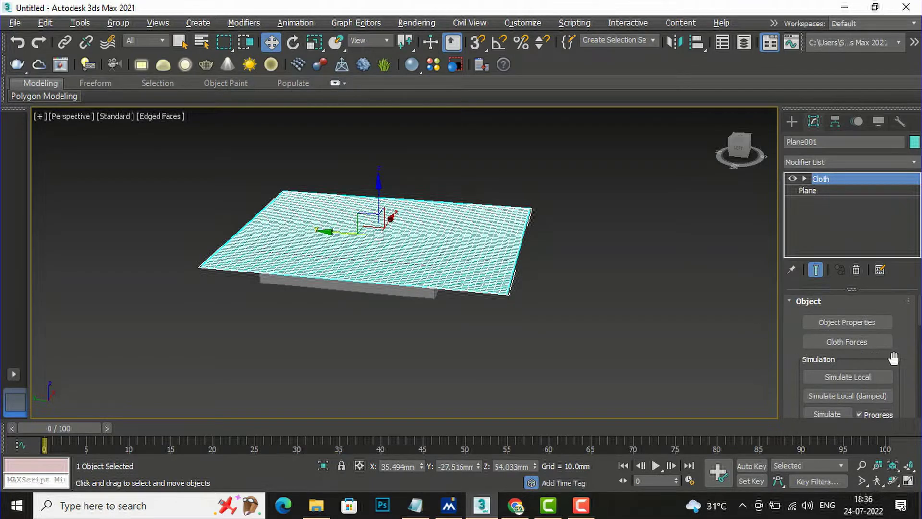
{"action": "scroll", "coordinate": [893, 356], "scroll_direction": "down", "scroll_amount": 1}
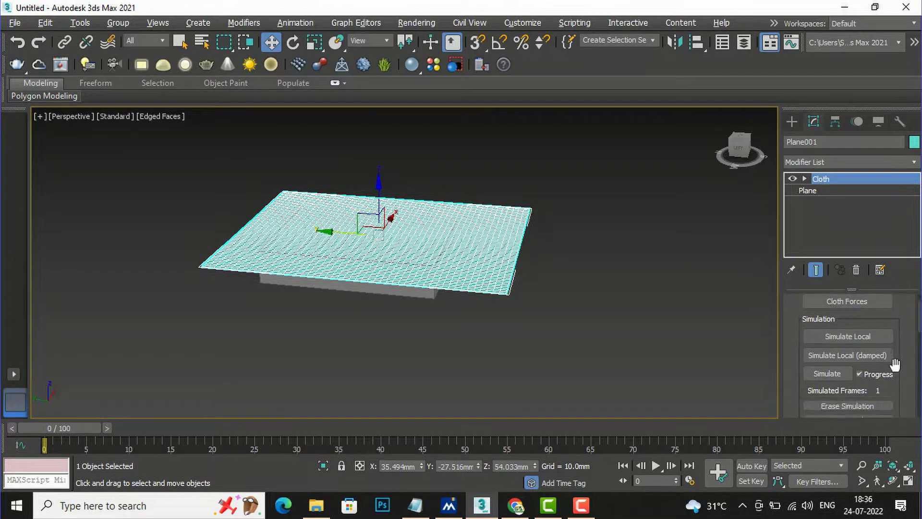
{"action": "scroll", "coordinate": [892, 360], "scroll_direction": "up", "scroll_amount": 1}
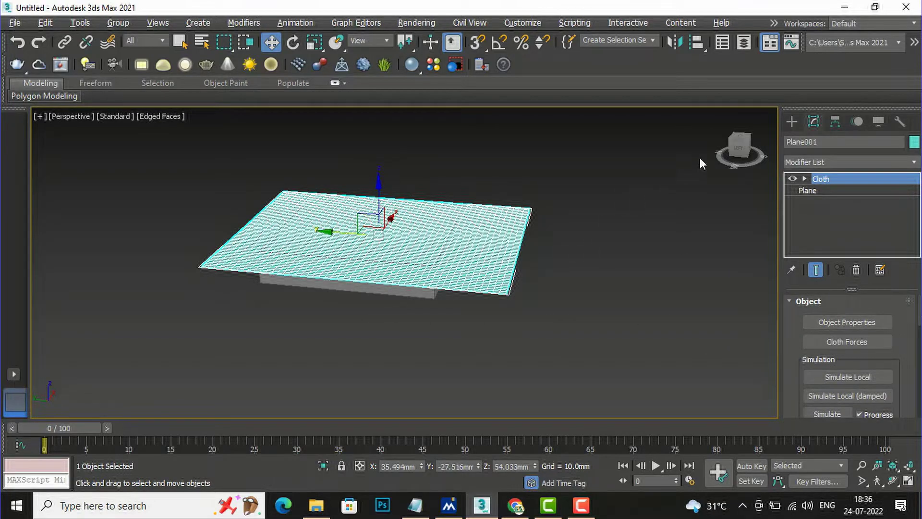
{"action": "left_click", "coordinate": [738, 147]}
{"action": "mouse_move", "coordinate": [739, 144]}
{"action": "left_mouse_down"}
{"action": "mouse_move", "coordinate": [742, 164]}
{"action": "mouse_move", "coordinate": [740, 149]}
{"action": "mouse_move", "coordinate": [729, 156]}
{"action": "mouse_move", "coordinate": [737, 147]}
{"action": "left_mouse_up"}
{"action": "left_click", "coordinate": [397, 276]}
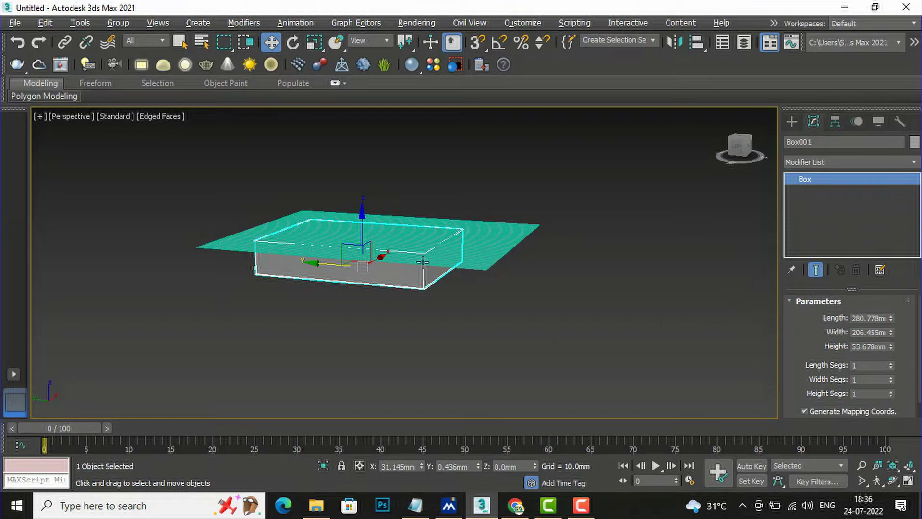
{"action": "left_click", "coordinate": [482, 254]}
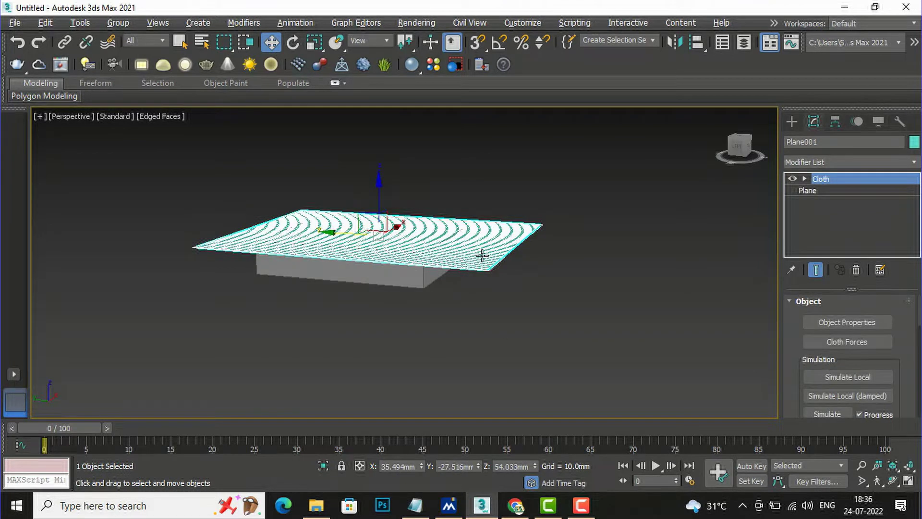
Add Box001 to the plane's cloth simulation through the Cloth modifier's object properties.
{"action": "left_click", "coordinate": [833, 320]}
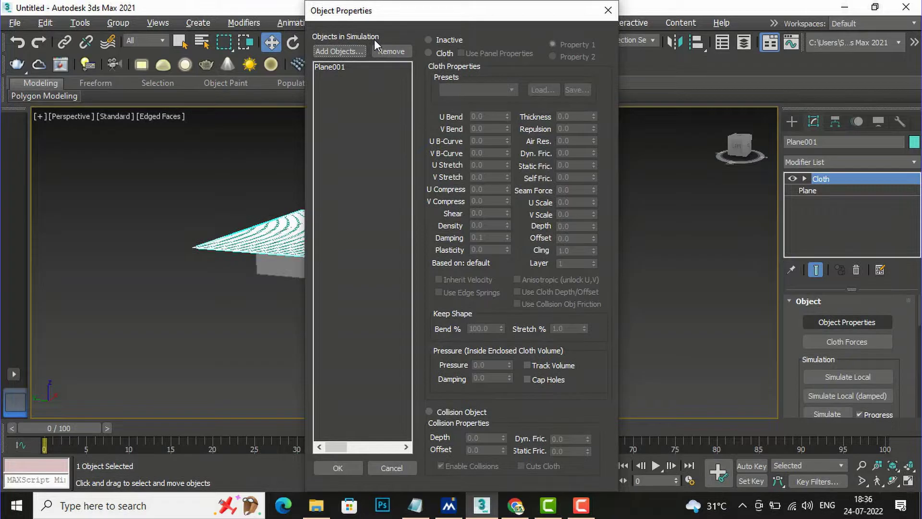
{"action": "left_click", "coordinate": [326, 50]}
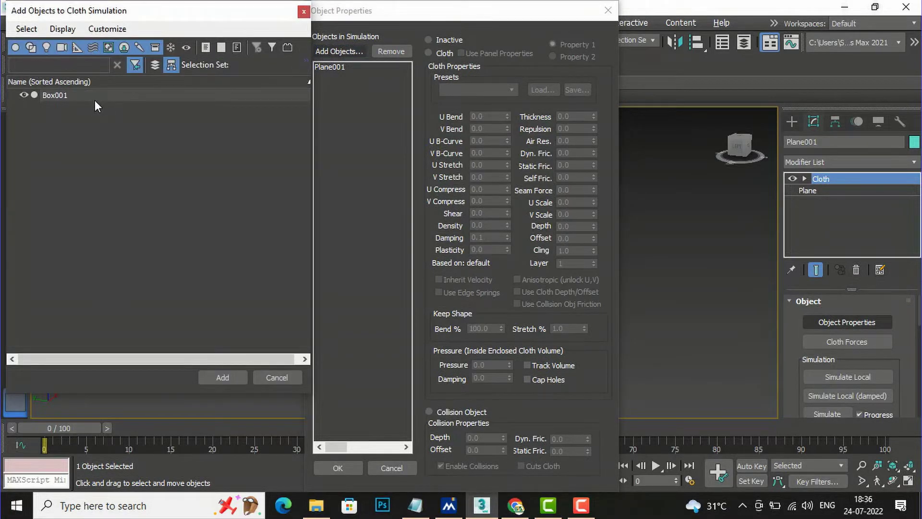
{"action": "left_click", "coordinate": [94, 99]}
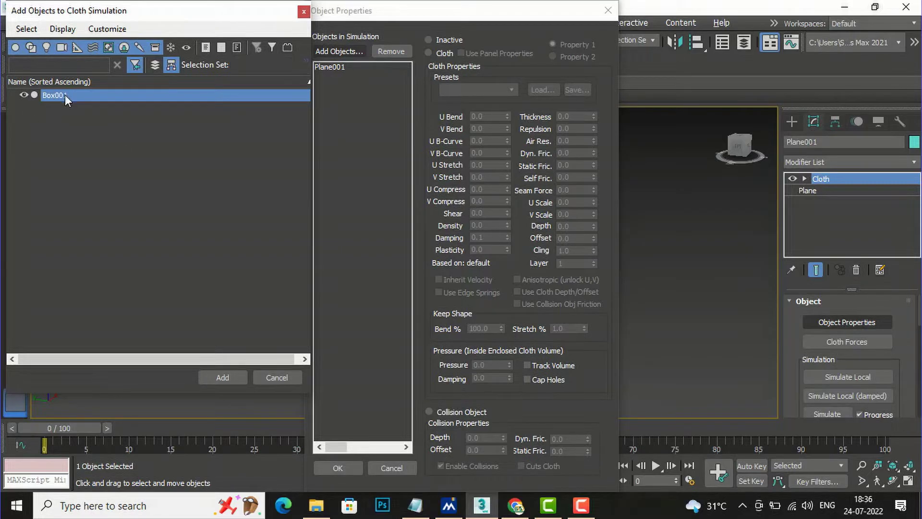
{"action": "left_click", "coordinate": [230, 376]}
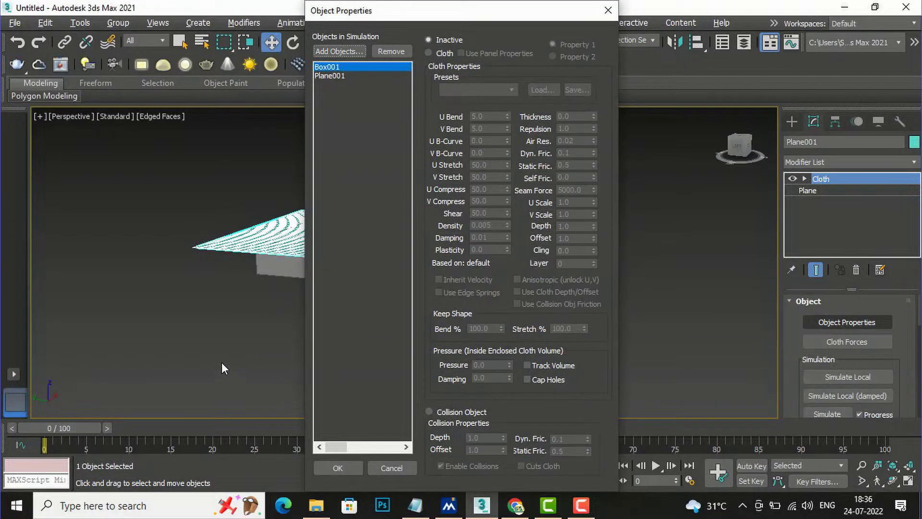
Define Plane001 as Cloth in the simulation and give it the Satin preset.
{"action": "left_click", "coordinate": [338, 76]}
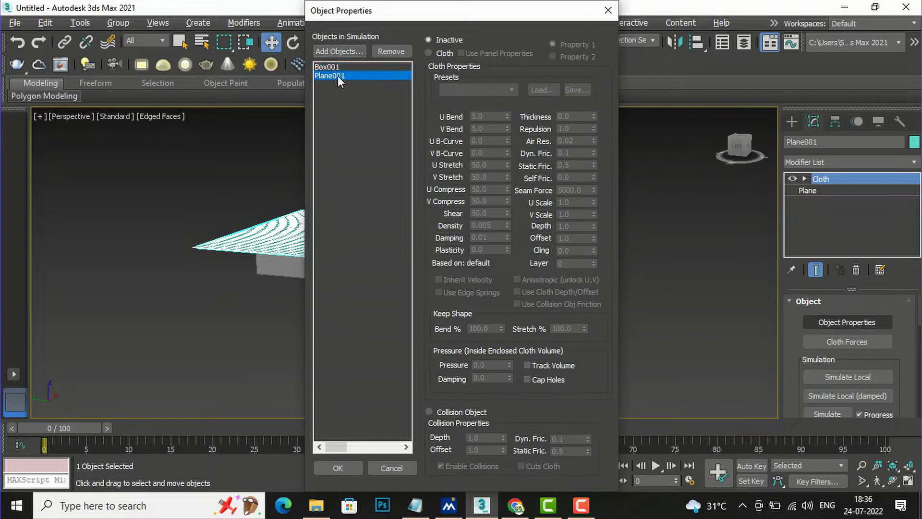
{"action": "left_click", "coordinate": [429, 53]}
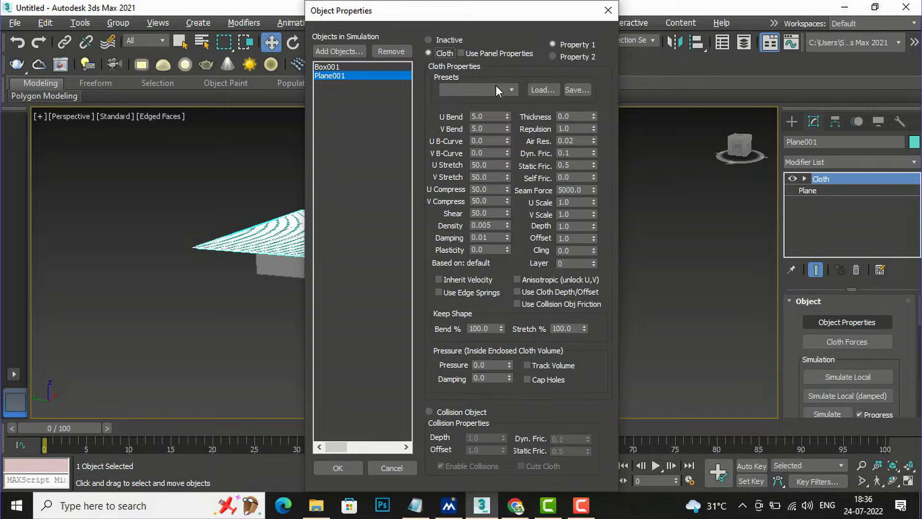
{"action": "left_click", "coordinate": [495, 90]}
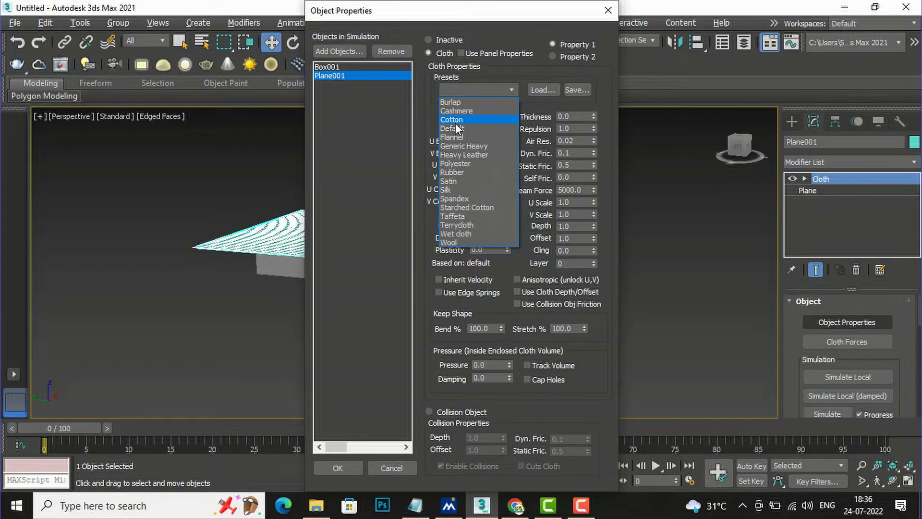
{"action": "left_click", "coordinate": [450, 181]}
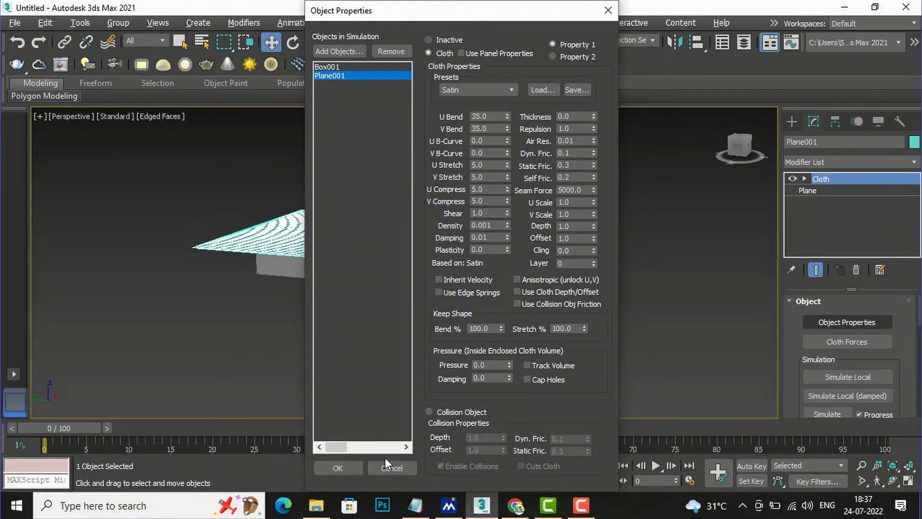
Define Box001 as a collision object in the cloth simulation and accept the object properties.
{"action": "left_click", "coordinate": [328, 68]}
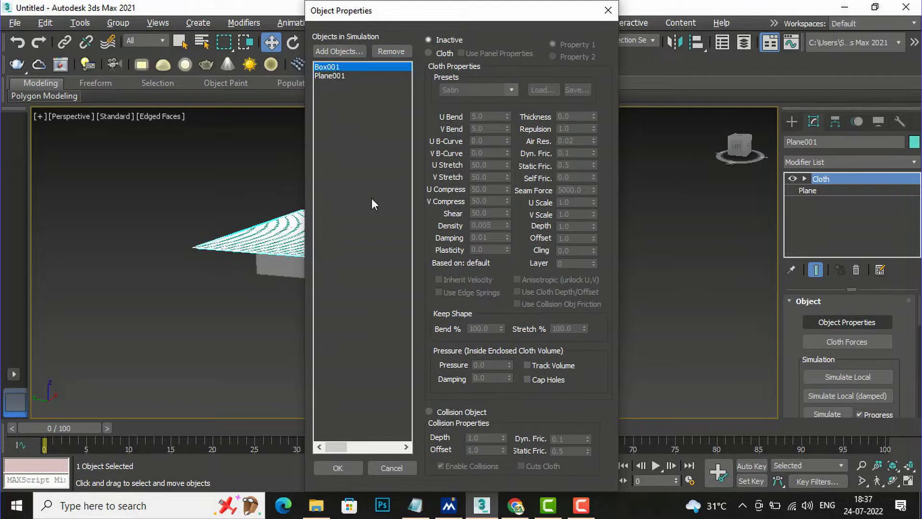
{"action": "left_click", "coordinate": [452, 414]}
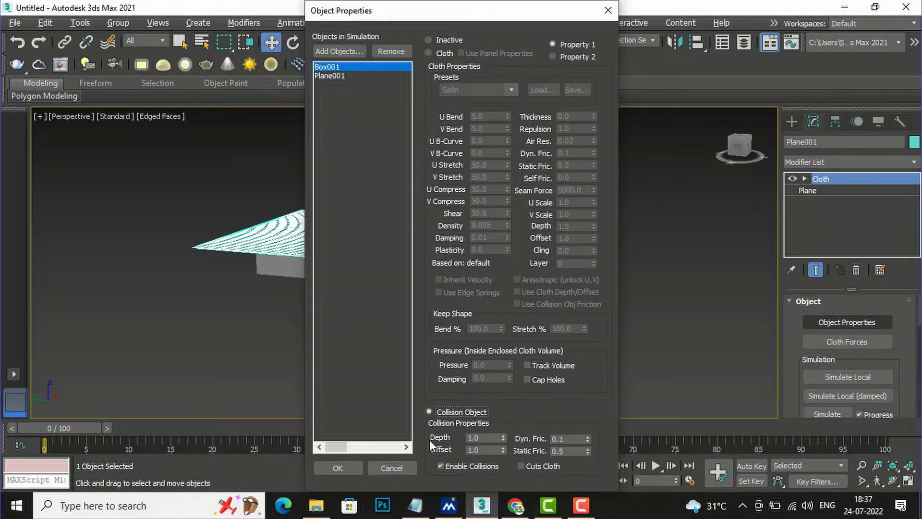
{"action": "left_click", "coordinate": [335, 468]}
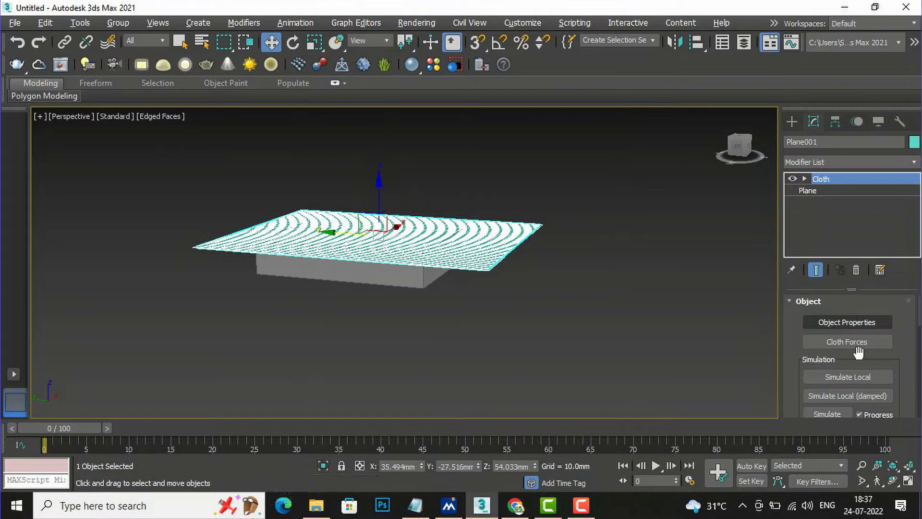
Run the simulation with the Satin cloth and inspect how the plane drapes over the box.
{"action": "scroll", "coordinate": [860, 354], "scroll_direction": "down", "scroll_amount": 1}
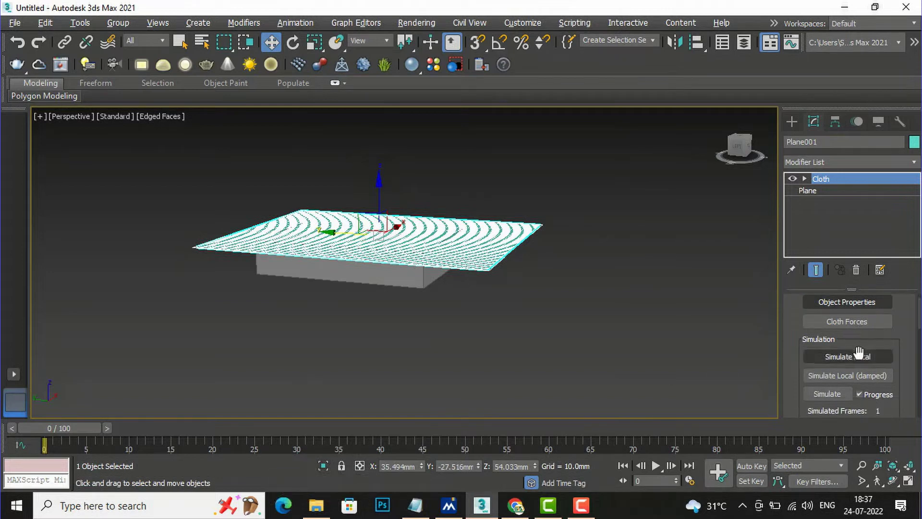
{"action": "left_click", "coordinate": [826, 394]}
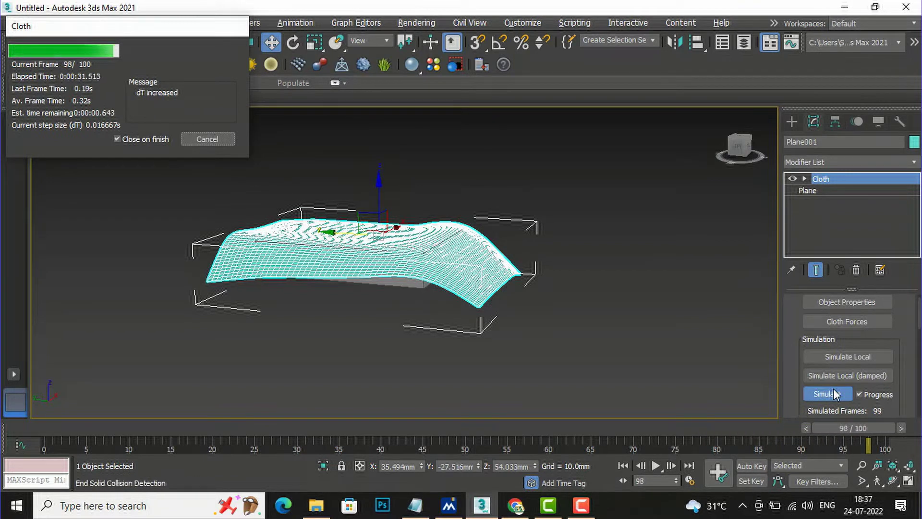
{"action": "scroll", "coordinate": [851, 352], "scroll_direction": "down", "scroll_amount": 1}
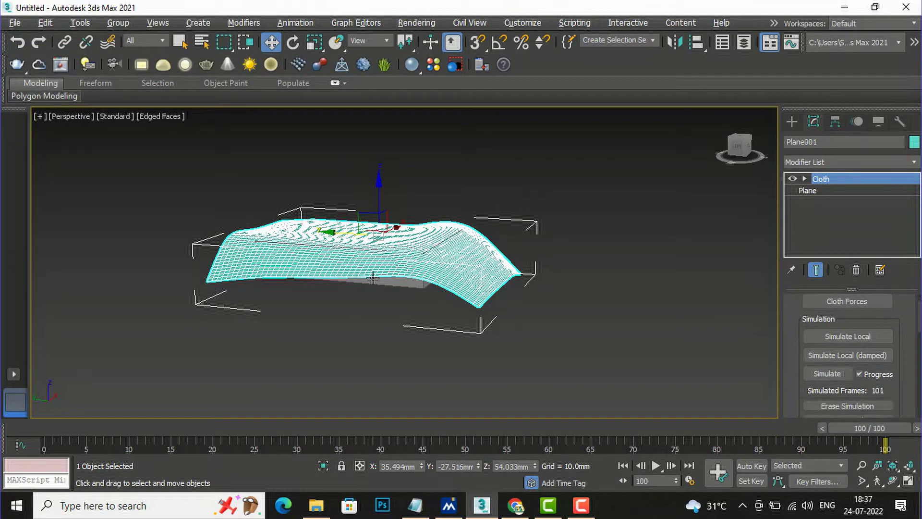
{"action": "left_click", "coordinate": [593, 230]}
{"action": "scroll", "coordinate": [294, 240], "scroll_direction": "up", "scroll_amount": 4}
{"action": "scroll", "coordinate": [294, 240], "scroll_direction": "down", "scroll_amount": 3}
{"action": "left_click_drag", "start_coordinate": [739, 146], "coordinate": [672, 170]}
{"action": "left_click", "coordinate": [519, 298]}
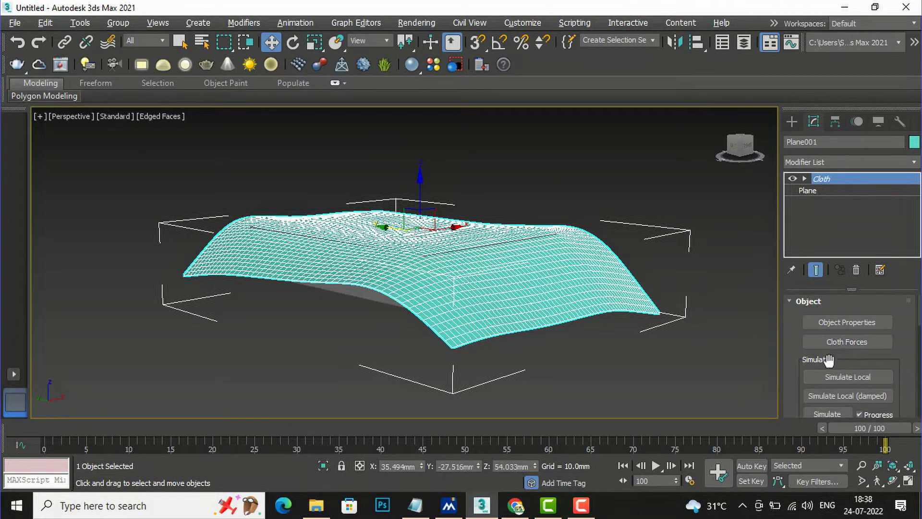
Erase the simulation and give Plane001 the Cotton preset in the cloth object properties.
{"action": "scroll", "coordinate": [826, 355], "scroll_direction": "down", "scroll_amount": 2}
{"action": "left_click", "coordinate": [826, 404]}
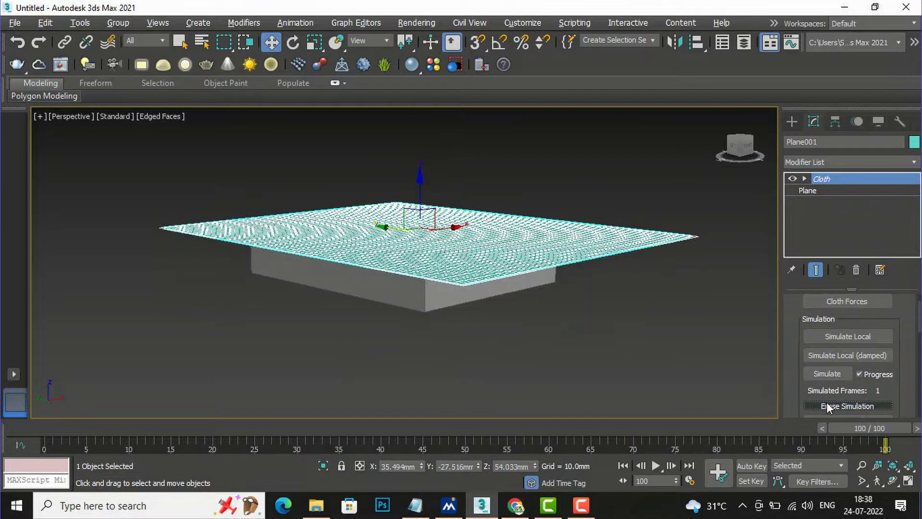
{"action": "scroll", "coordinate": [843, 300], "scroll_direction": "up", "scroll_amount": 2}
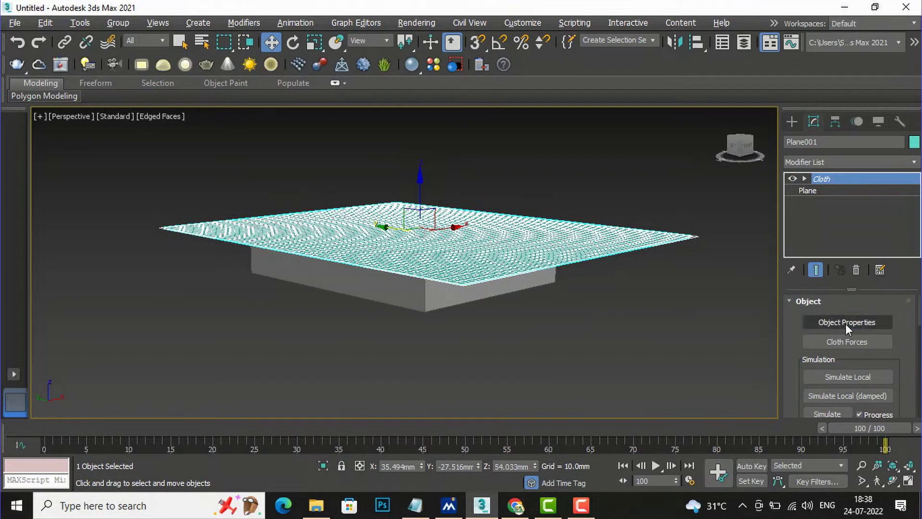
{"action": "left_click", "coordinate": [845, 324]}
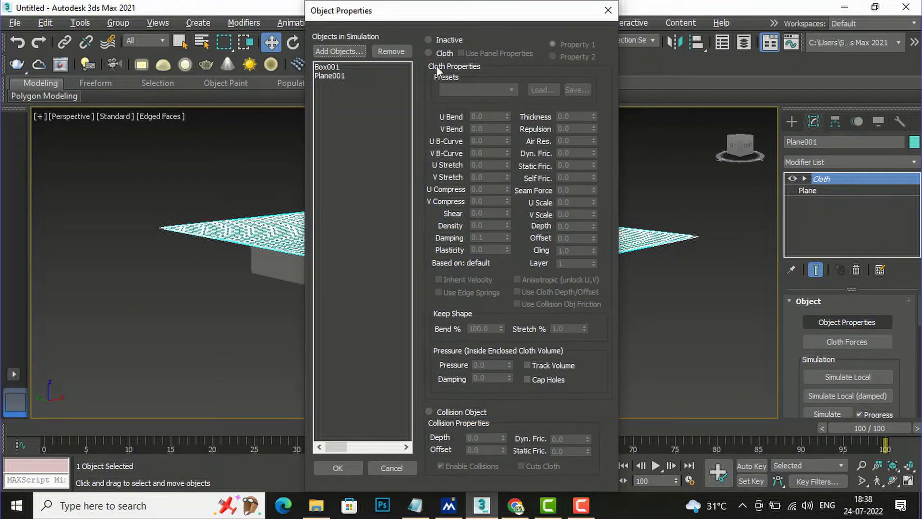
{"action": "left_click", "coordinate": [328, 76]}
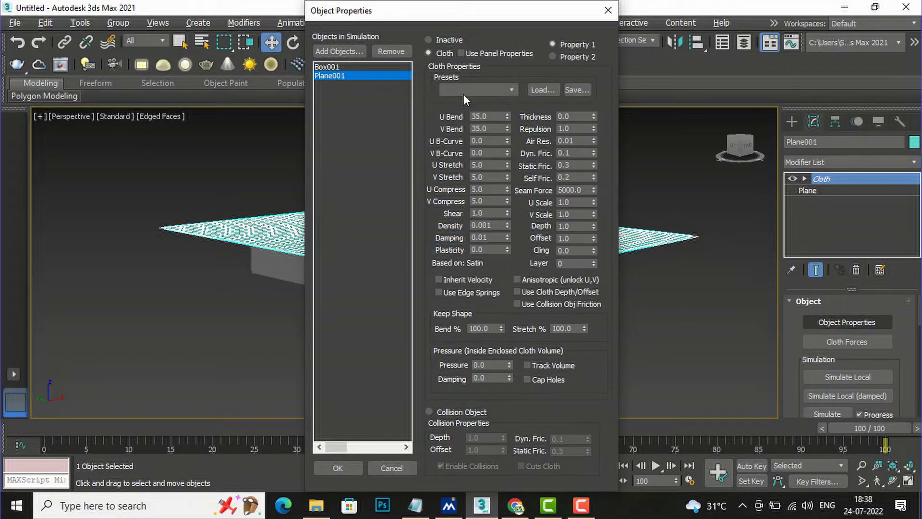
{"action": "left_click", "coordinate": [480, 89]}
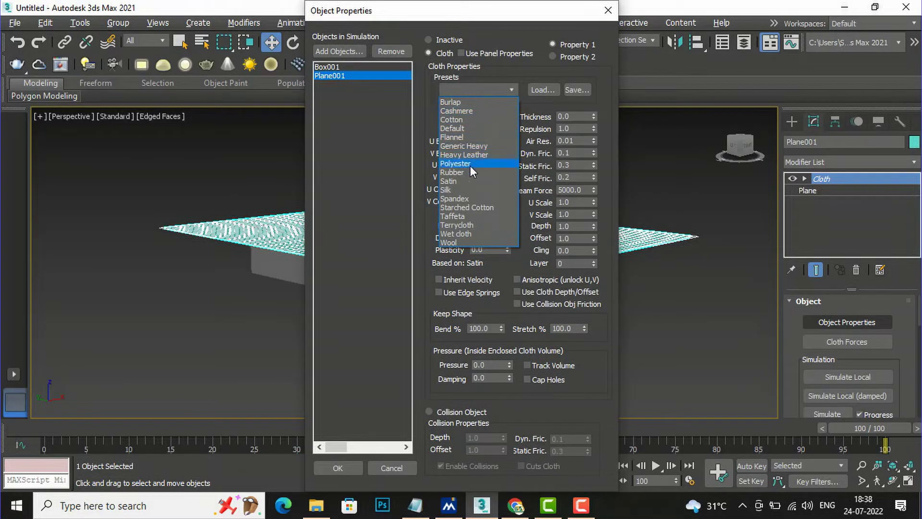
{"action": "left_click", "coordinate": [465, 121]}
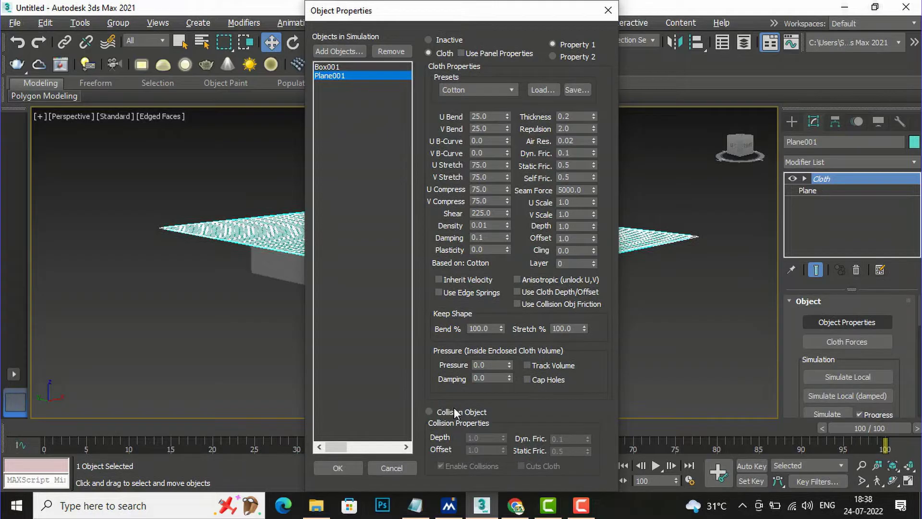
{"action": "left_click", "coordinate": [334, 468]}
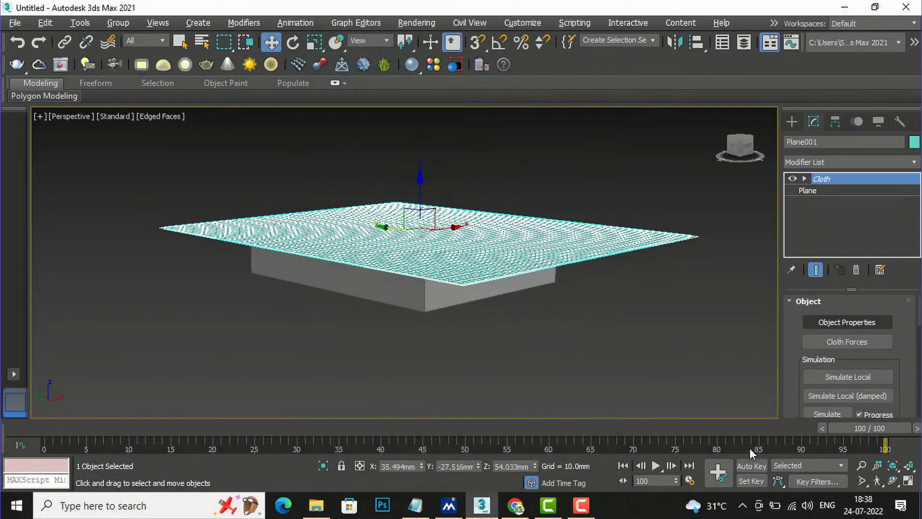
Run the simulation with the Cotton cloth and raise the draped plane about 12.7 mm along Z to clear the box.
{"action": "left_click", "coordinate": [834, 414]}
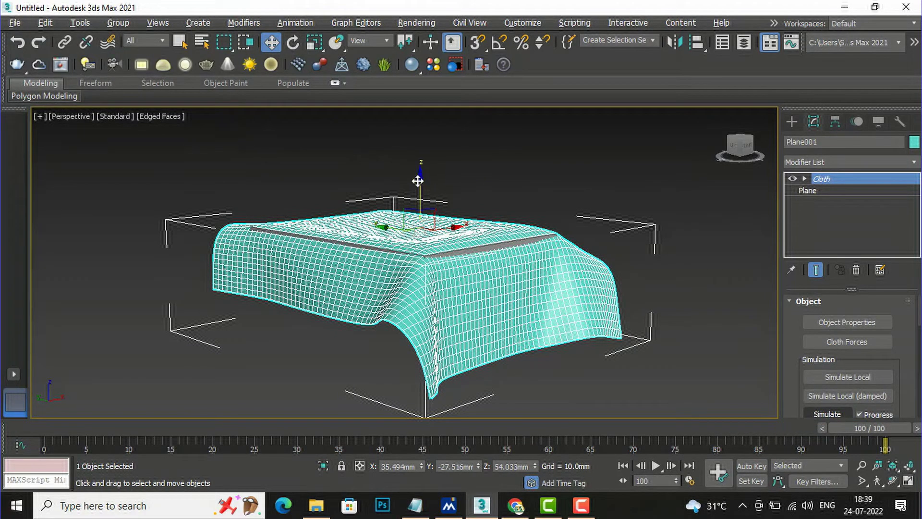
{"action": "left_click", "coordinate": [419, 168]}
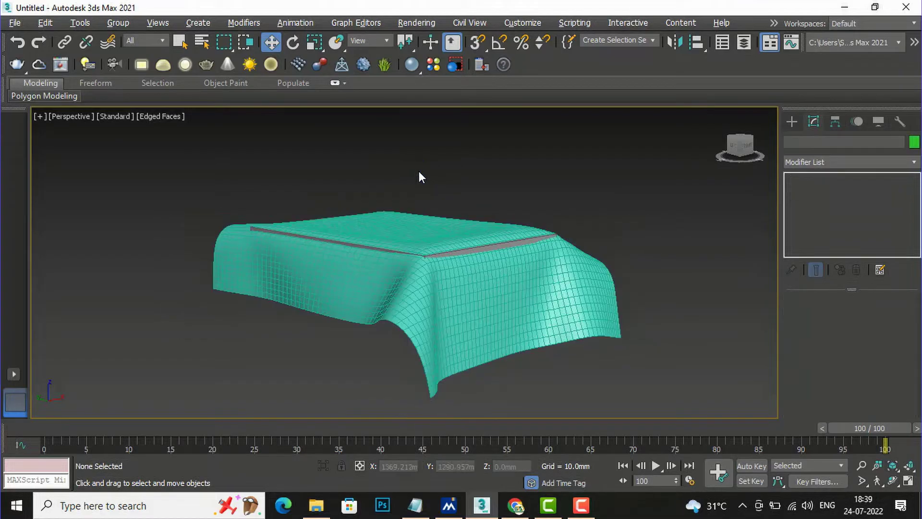
{"action": "left_click", "coordinate": [426, 237]}
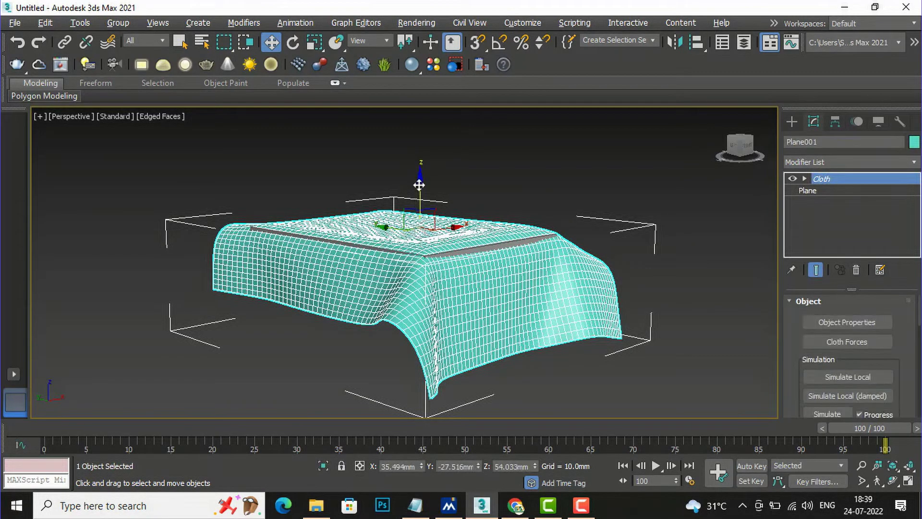
{"action": "left_click_drag", "start_coordinate": [419, 185], "coordinate": [424, 174]}
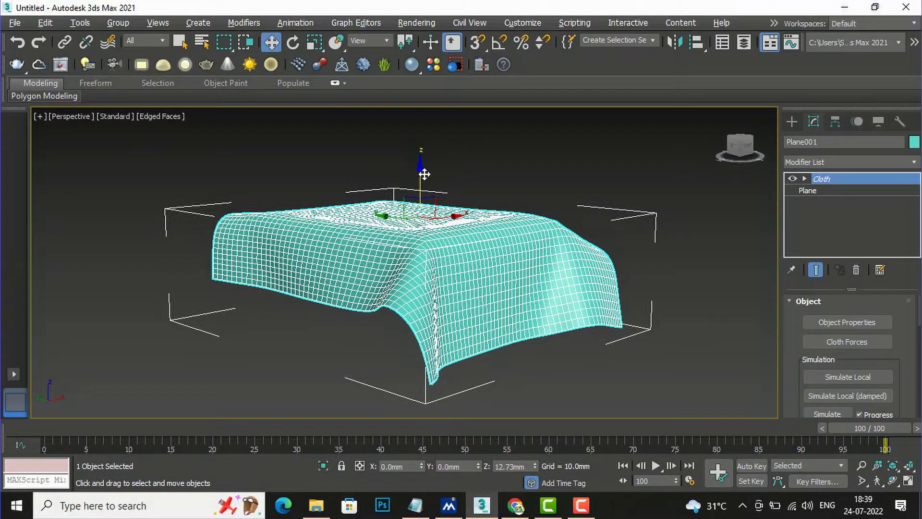
{"action": "left_click", "coordinate": [660, 367]}
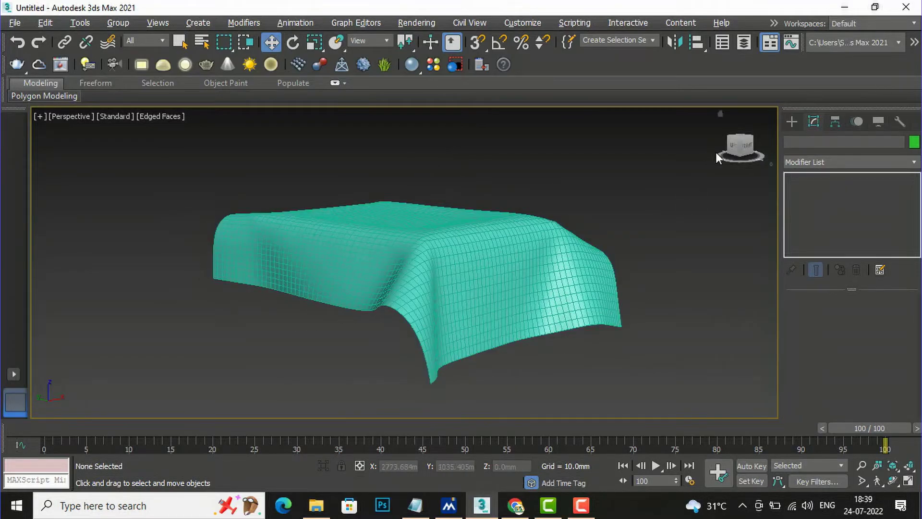
Apply the TurboSmooth modifier to the draped cloth plane.
{"action": "left_click_drag", "start_coordinate": [741, 148], "coordinate": [723, 150]}
{"action": "left_click", "coordinate": [587, 259]}
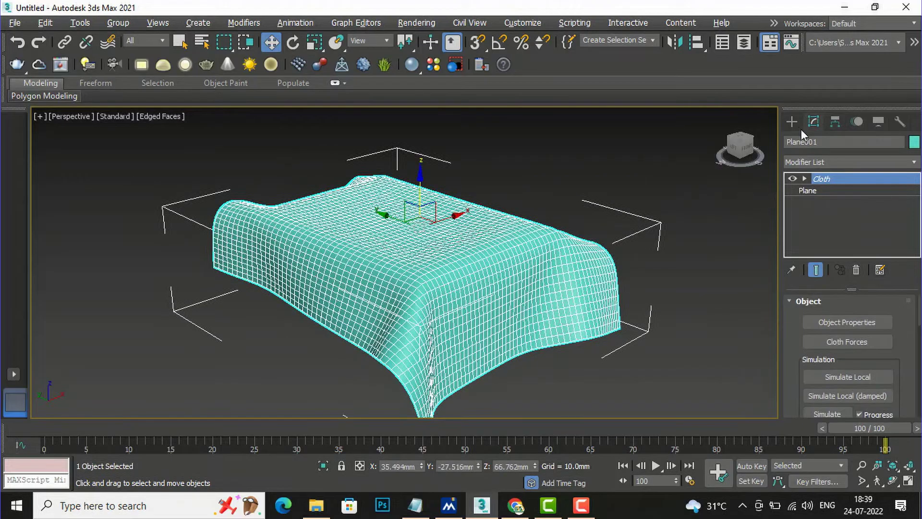
{"action": "left_click", "coordinate": [829, 163]}
{"action": "scroll", "coordinate": [834, 376], "scroll_direction": "down", "scroll_amount": 1}
{"action": "scroll", "coordinate": [834, 377], "scroll_direction": "down", "scroll_amount": 14}
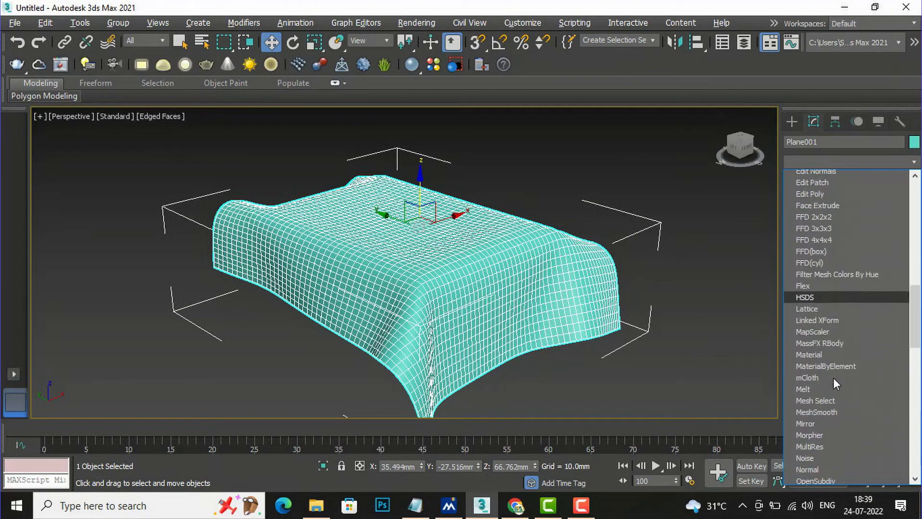
{"action": "scroll", "coordinate": [819, 404], "scroll_direction": "down", "scroll_amount": 6}
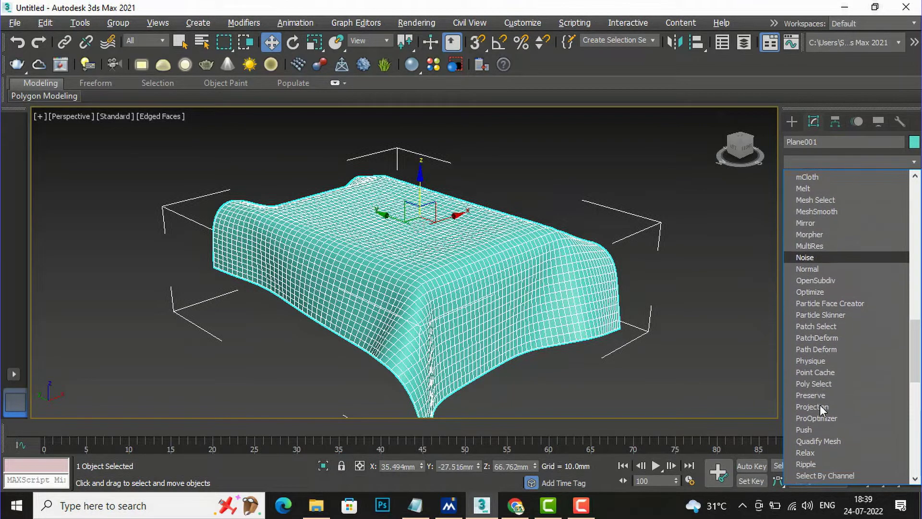
{"action": "scroll", "coordinate": [819, 405], "scroll_direction": "down", "scroll_amount": 7}
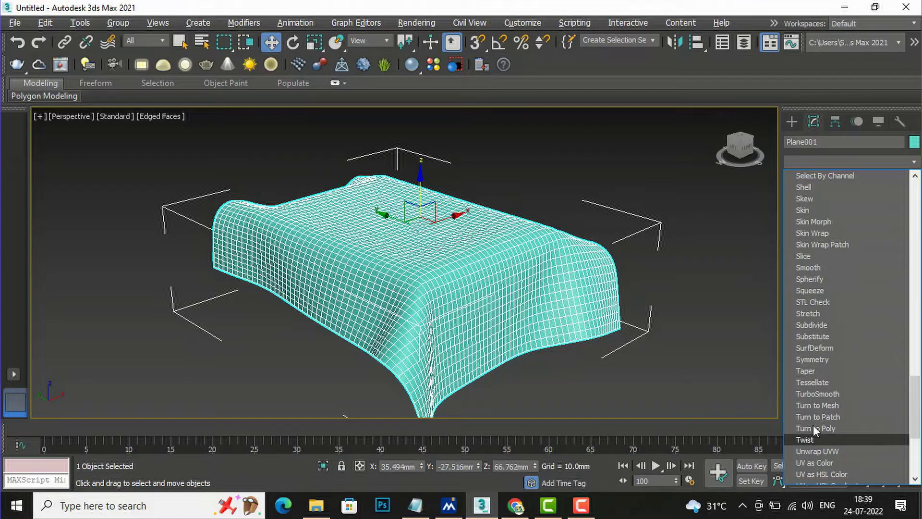
{"action": "left_click", "coordinate": [816, 392]}
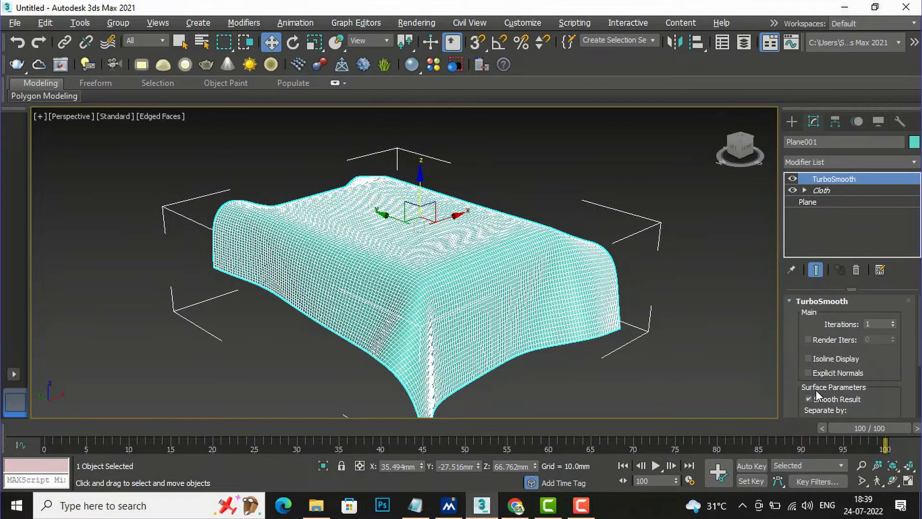
{"action": "left_click", "coordinate": [721, 315]}
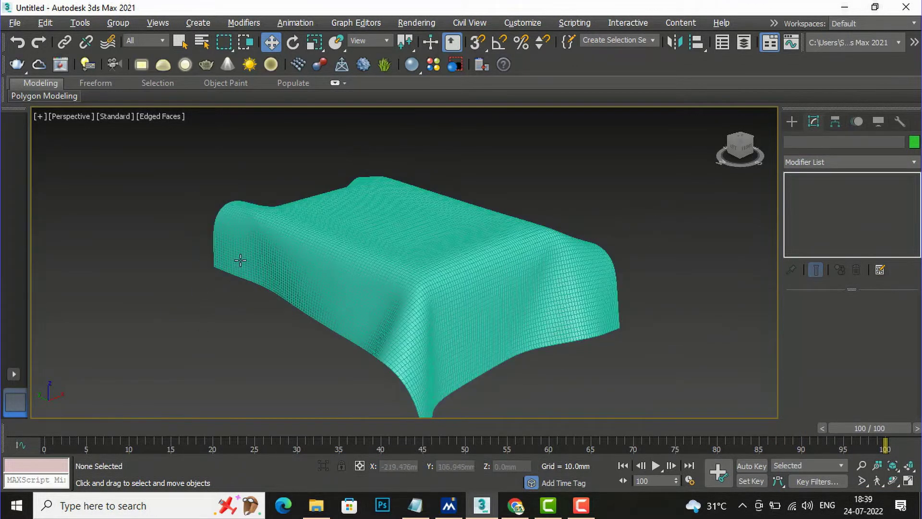
{"action": "scroll", "coordinate": [248, 272], "scroll_direction": "down", "scroll_amount": 3}
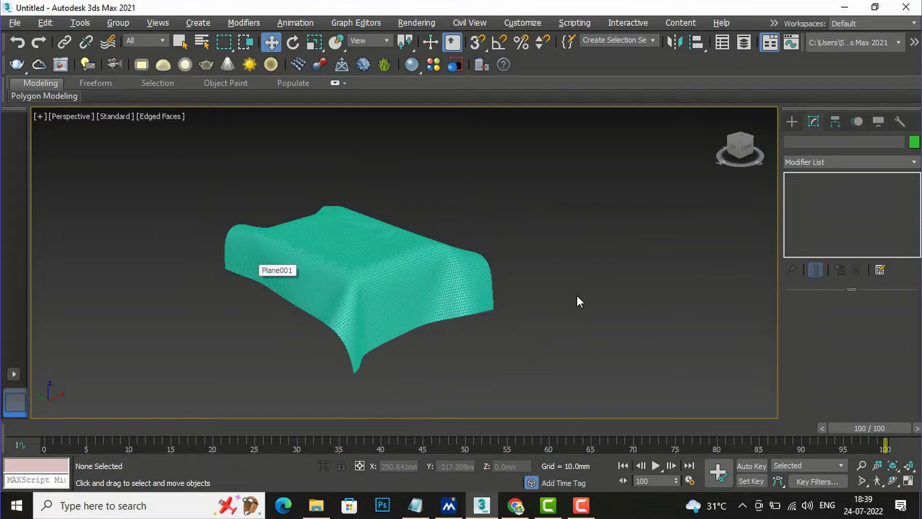
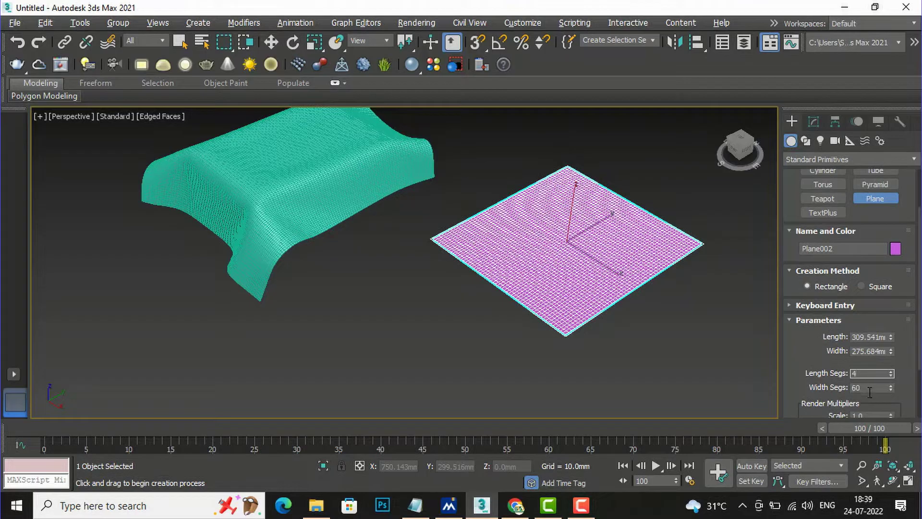
Set the new plane's length and width segments to 4 each and finish creating it.
{"action": "key", "text": "Tab"}
{"action": "type", "text": "4"}
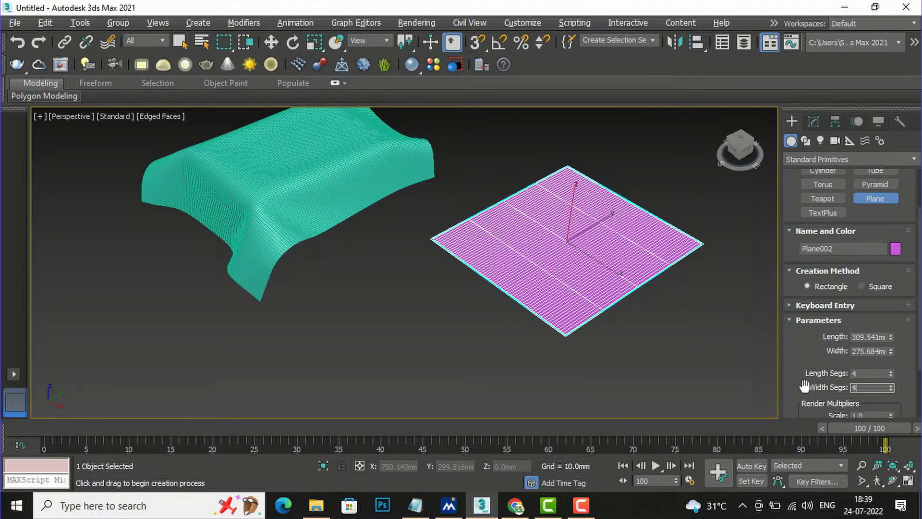
{"action": "left_click", "coordinate": [701, 346]}
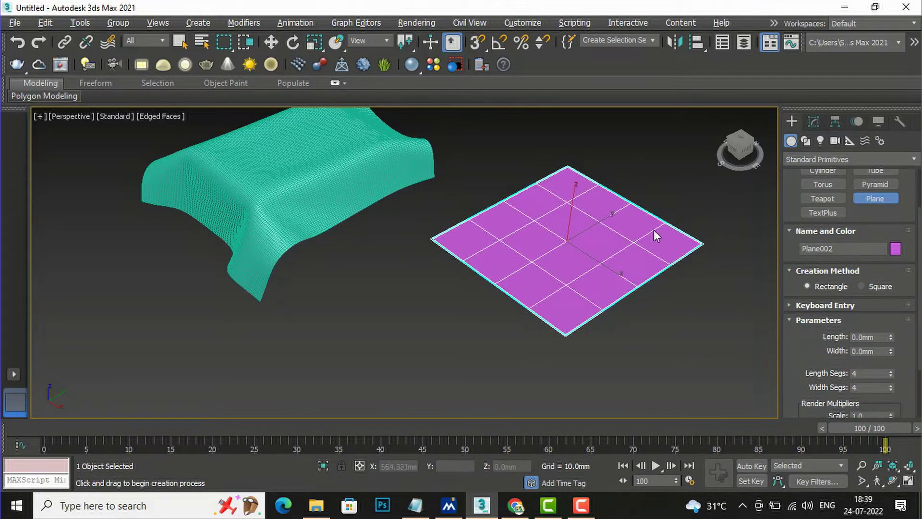
{"action": "key", "text": "w"}
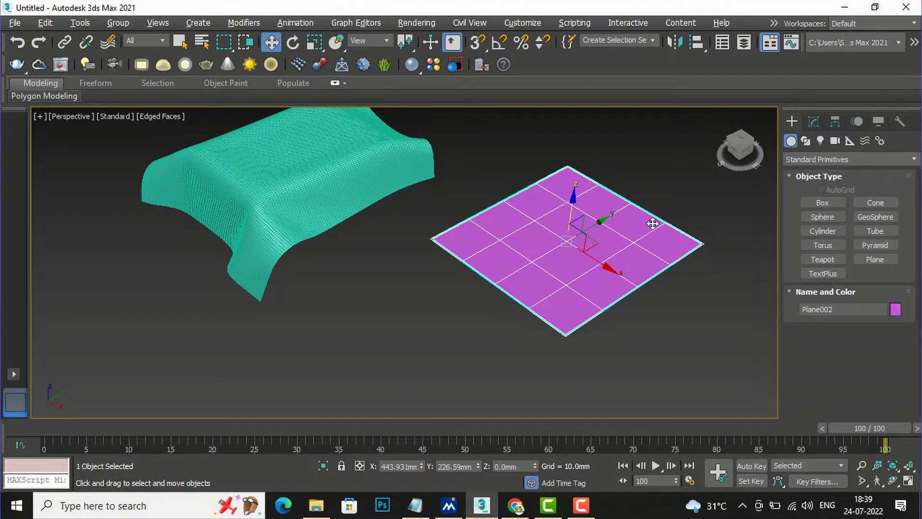
Create a thin box about 58 mm long, 114 mm wide and 3 mm high over the upper part of the new plane.
{"action": "key", "text": "alt+w"}
{"action": "scroll", "coordinate": [251, 174], "scroll_direction": "down", "scroll_amount": 3}
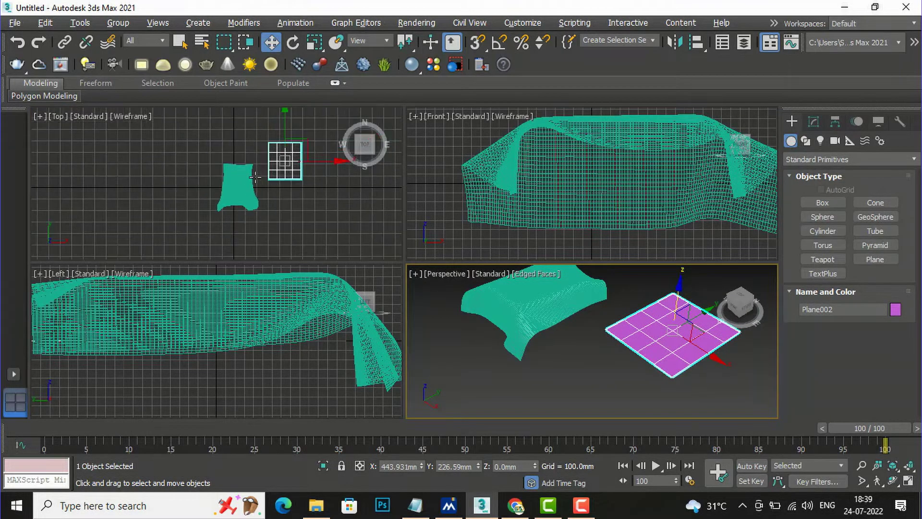
{"action": "scroll", "coordinate": [286, 137], "scroll_direction": "up", "scroll_amount": 5}
{"action": "left_click", "coordinate": [808, 204]}
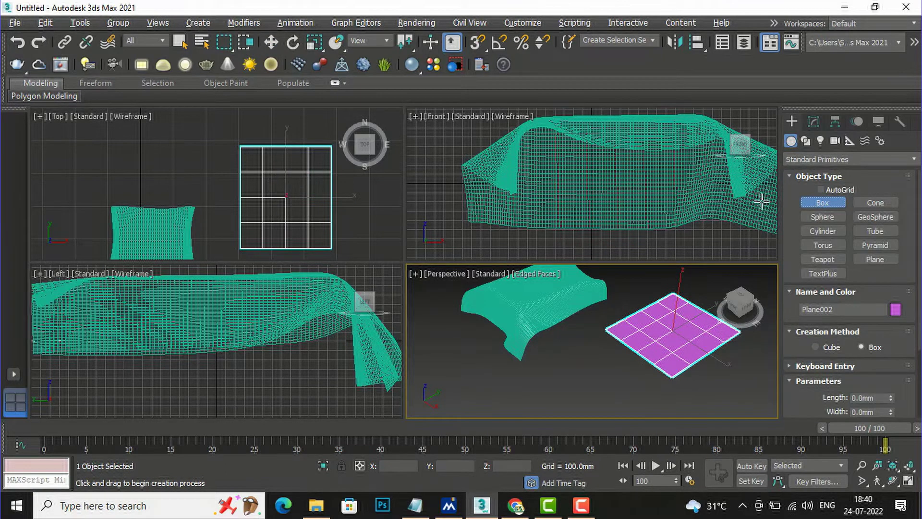
{"action": "scroll", "coordinate": [289, 167], "scroll_direction": "up", "scroll_amount": 3}
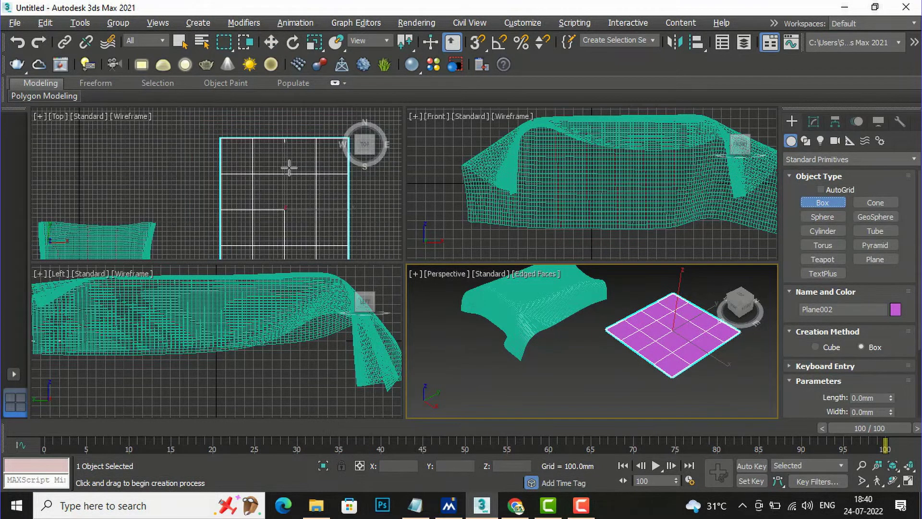
{"action": "left_click_drag", "start_coordinate": [260, 166], "coordinate": [314, 193]}
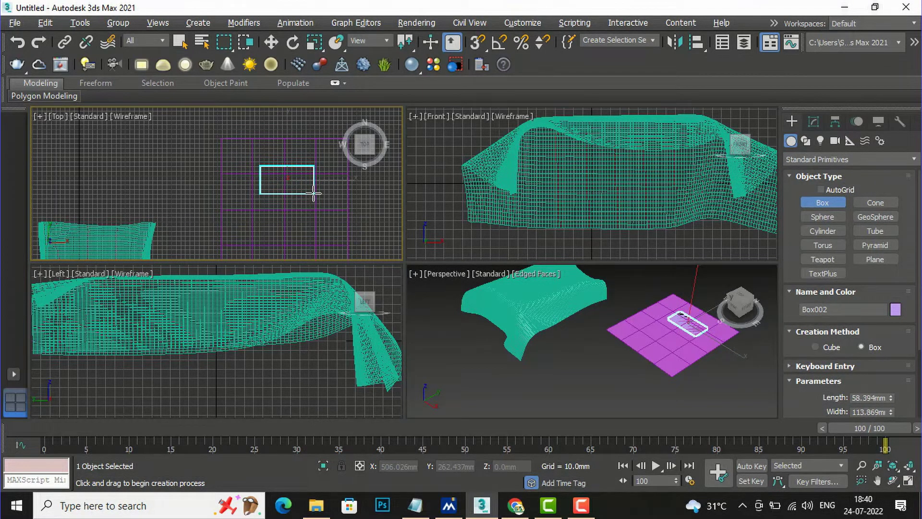
{"action": "left_click_drag", "start_coordinate": [314, 193], "coordinate": [315, 192]}
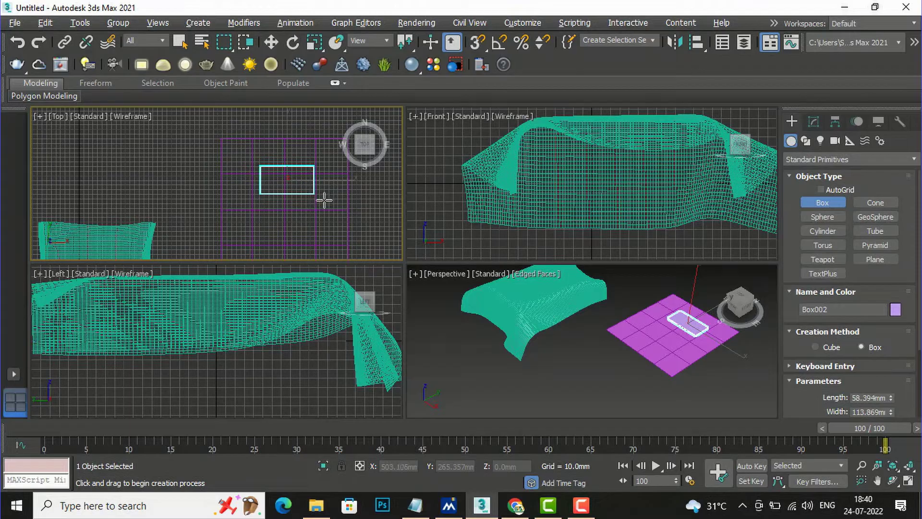
{"action": "scroll", "coordinate": [711, 331], "scroll_direction": "up", "scroll_amount": 6}
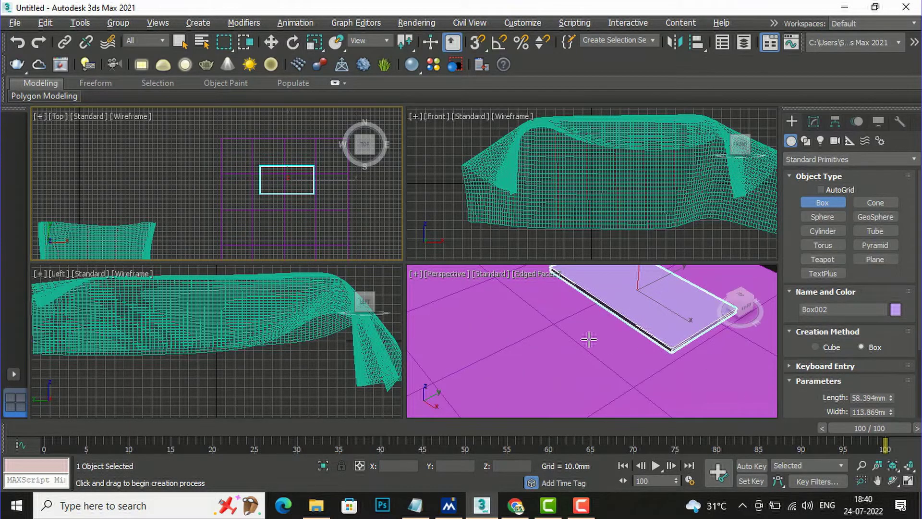
{"action": "scroll", "coordinate": [590, 329], "scroll_direction": "down", "scroll_amount": 5}
{"action": "scroll", "coordinate": [546, 200], "scroll_direction": "down", "scroll_amount": 5}
{"action": "scroll", "coordinate": [462, 182], "scroll_direction": "down", "scroll_amount": 2}
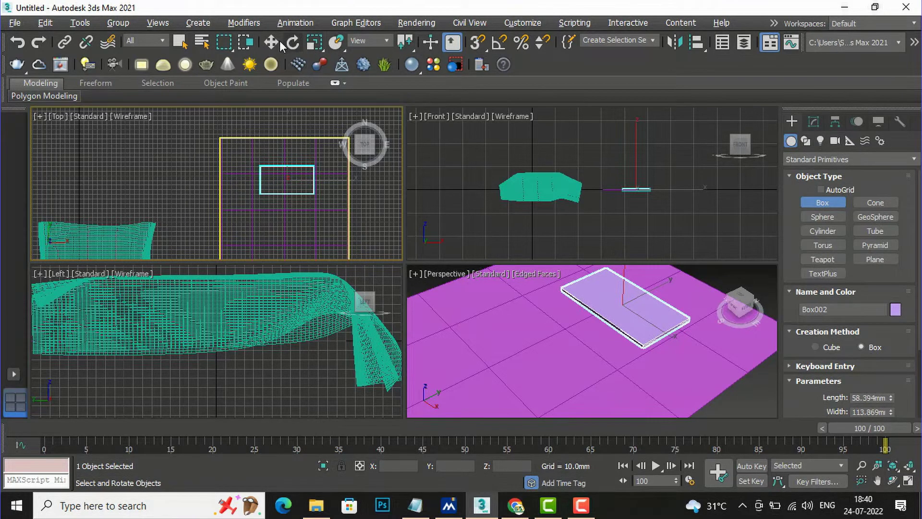
Set the new box's length and width segments to 40 each.
{"action": "scroll", "coordinate": [874, 389], "scroll_direction": "down", "scroll_amount": 2}
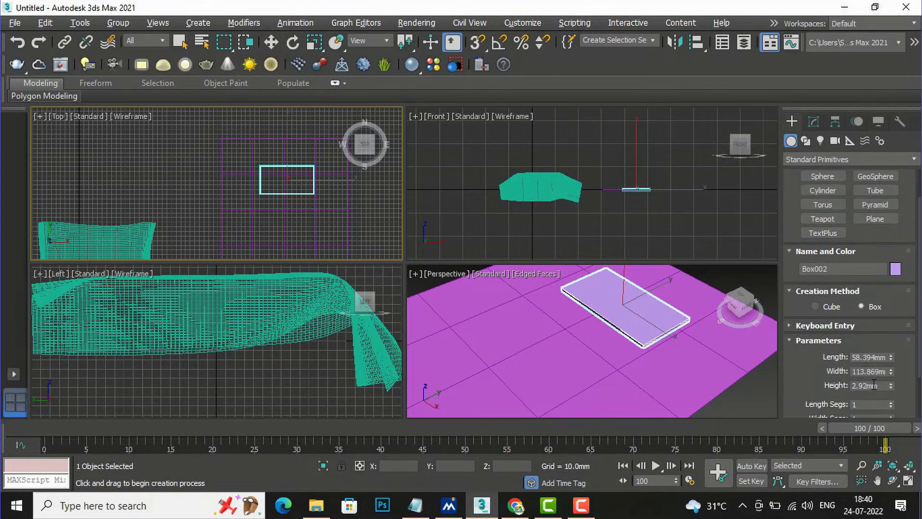
{"action": "left_click", "coordinate": [868, 406]}
{"action": "type", "text": "40"}
{"action": "scroll", "coordinate": [900, 384], "scroll_direction": "down", "scroll_amount": 3}
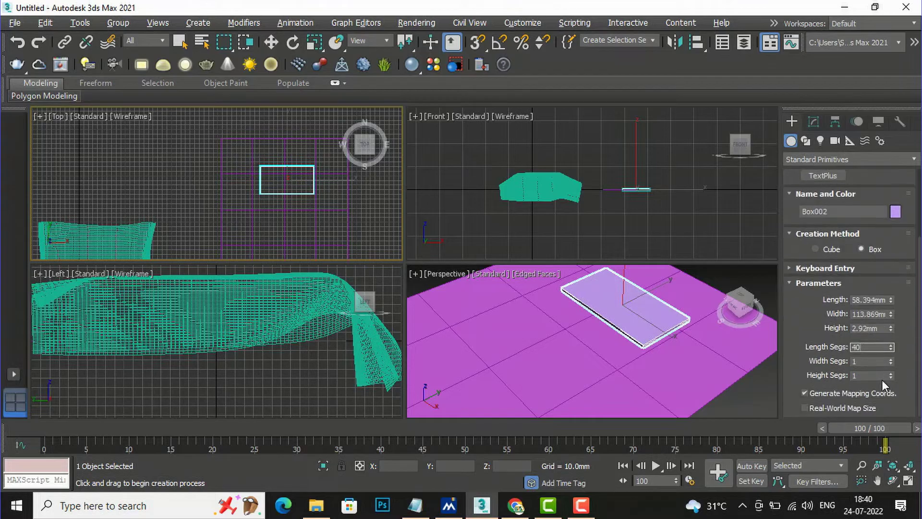
{"action": "left_click", "coordinate": [866, 361]}
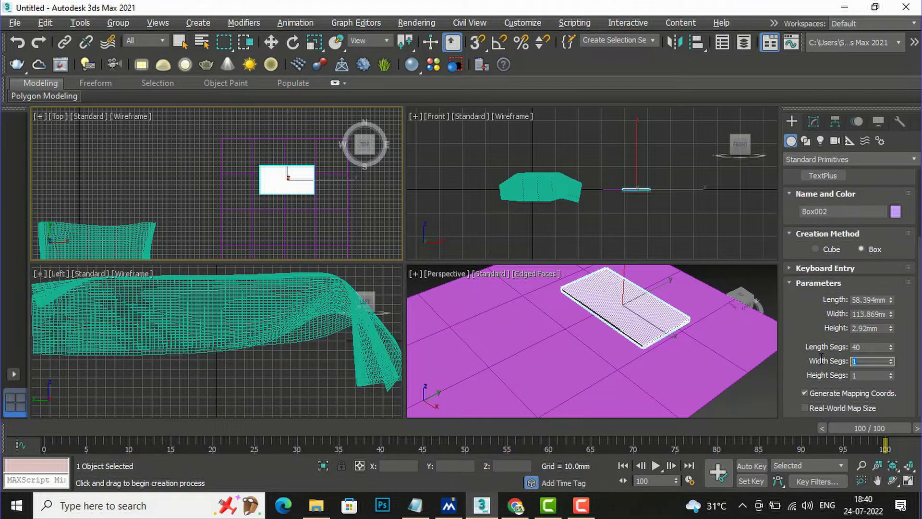
{"action": "key", "text": "Return"}
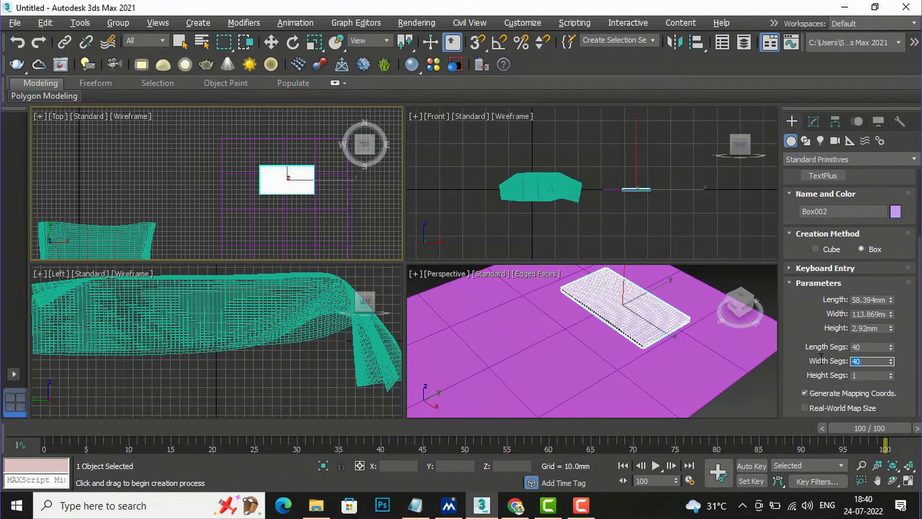
Raise the thin box about 10.4 mm above the plane and deselect it.
{"action": "scroll", "coordinate": [641, 192], "scroll_direction": "up", "scroll_amount": 5}
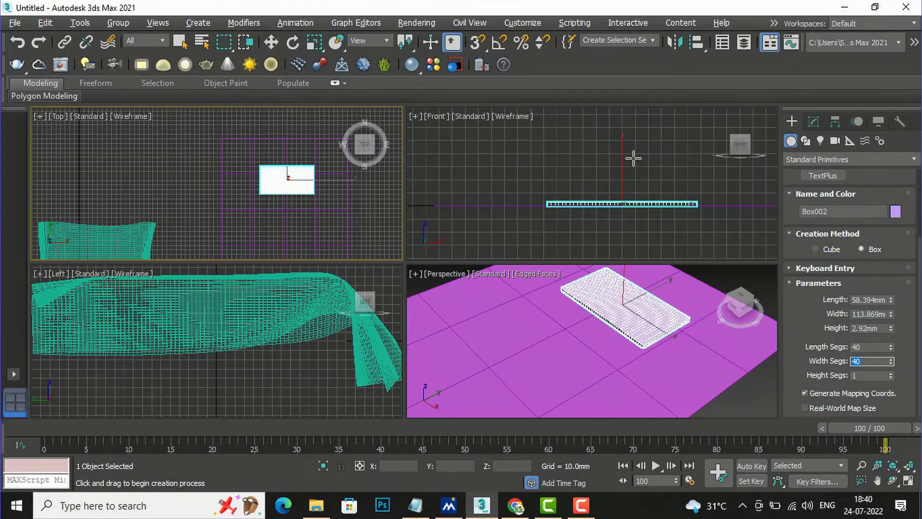
{"action": "left_click", "coordinate": [272, 42]}
{"action": "left_click", "coordinate": [642, 182]}
{"action": "left_click", "coordinate": [624, 153]}
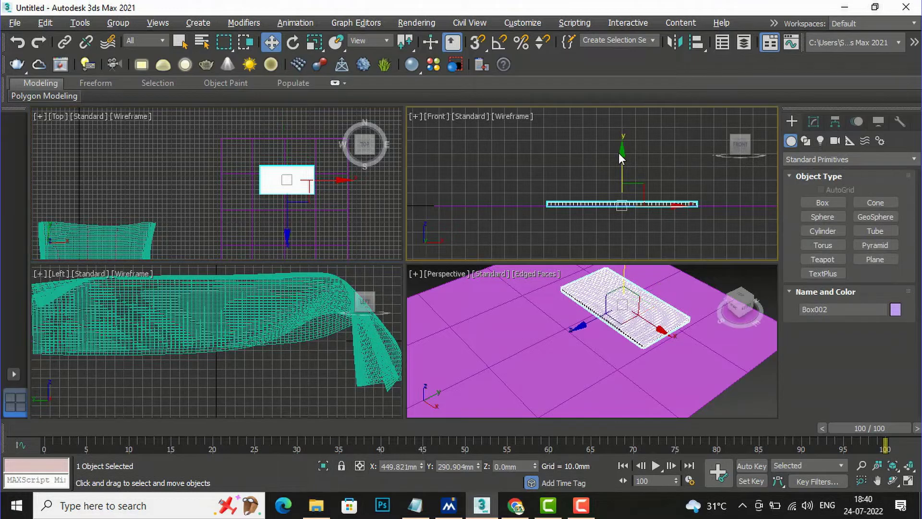
{"action": "left_click_drag", "start_coordinate": [623, 147], "coordinate": [620, 135]}
{"action": "left_click", "coordinate": [633, 157]}
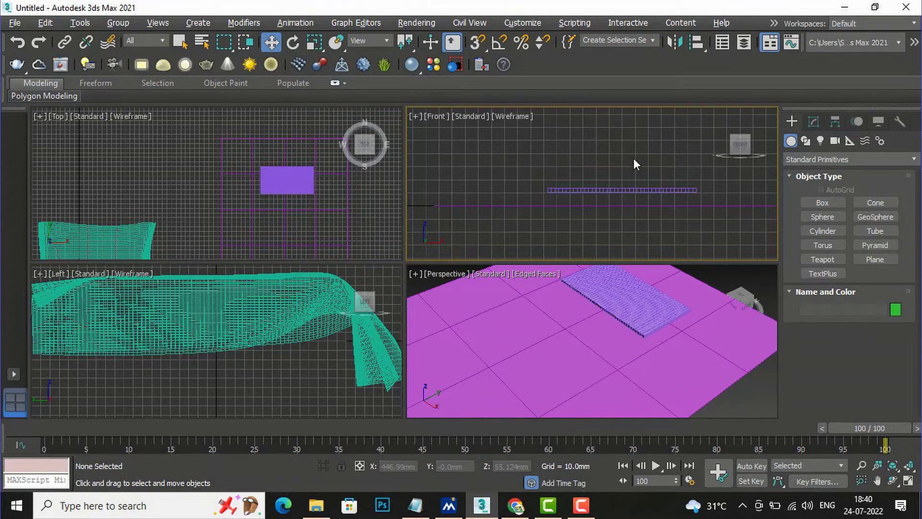
{"action": "left_click", "coordinate": [742, 400]}
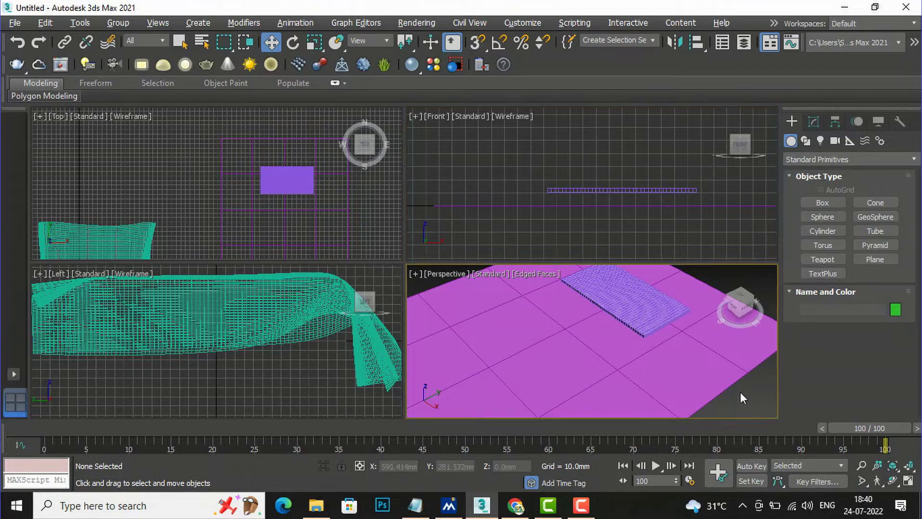
Apply the Cloth modifier to the thin box above the purple plane.
{"action": "key", "text": "alt+w"}
{"action": "left_click_drag", "start_coordinate": [741, 153], "coordinate": [743, 165]}
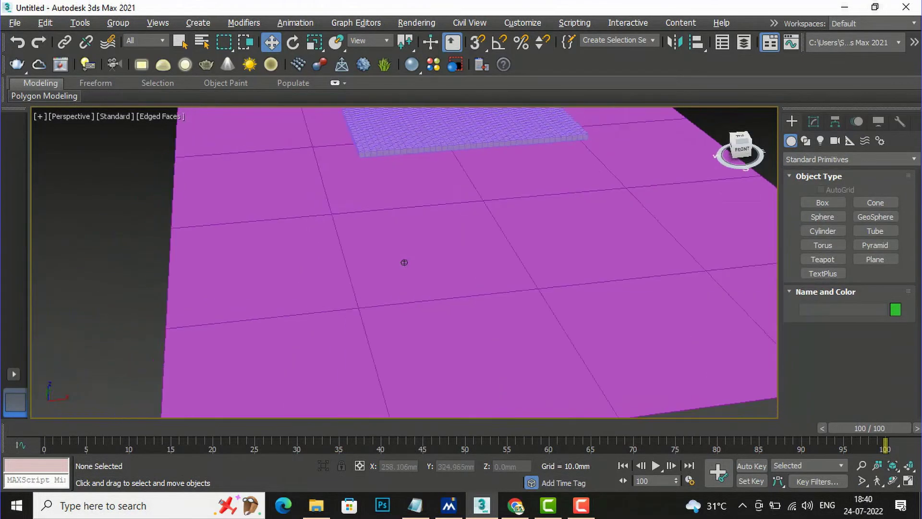
{"action": "scroll", "coordinate": [404, 262], "scroll_direction": "down", "scroll_amount": 3}
{"action": "scroll", "coordinate": [410, 319], "scroll_direction": "down", "scroll_amount": 5}
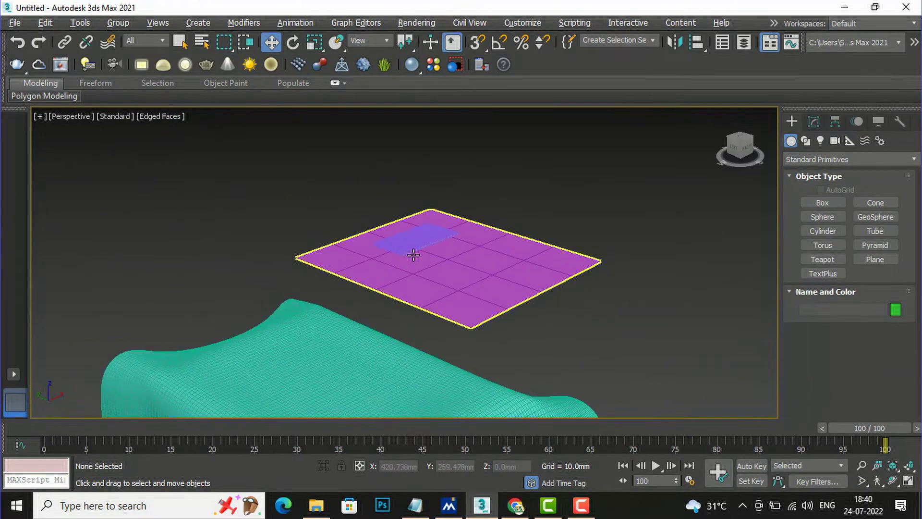
{"action": "scroll", "coordinate": [412, 254], "scroll_direction": "up", "scroll_amount": 5}
{"action": "left_click", "coordinate": [411, 233]}
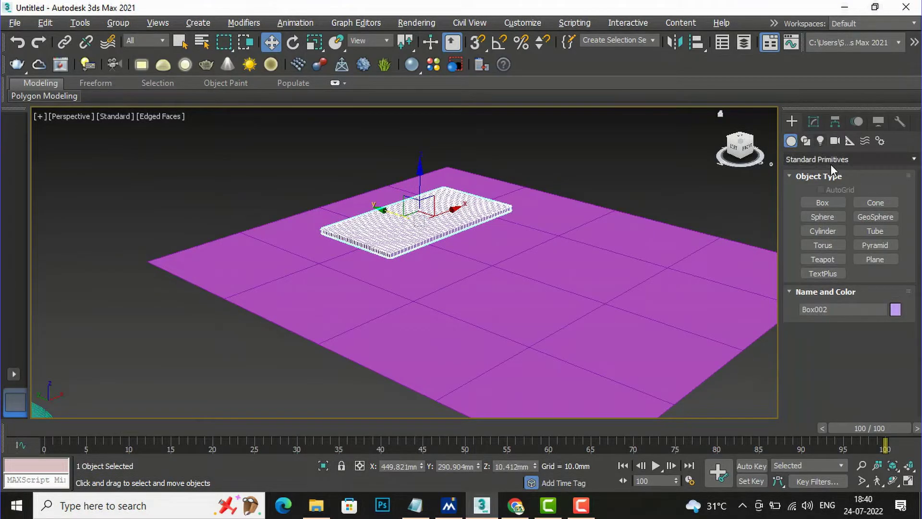
{"action": "left_click", "coordinate": [814, 122]}
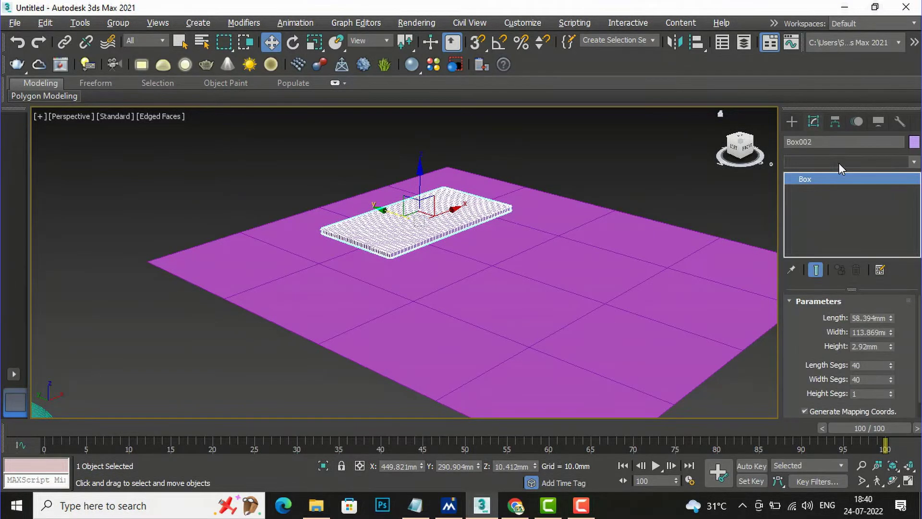
{"action": "left_click", "coordinate": [838, 163]}
{"action": "scroll", "coordinate": [834, 374], "scroll_direction": "down", "scroll_amount": 5}
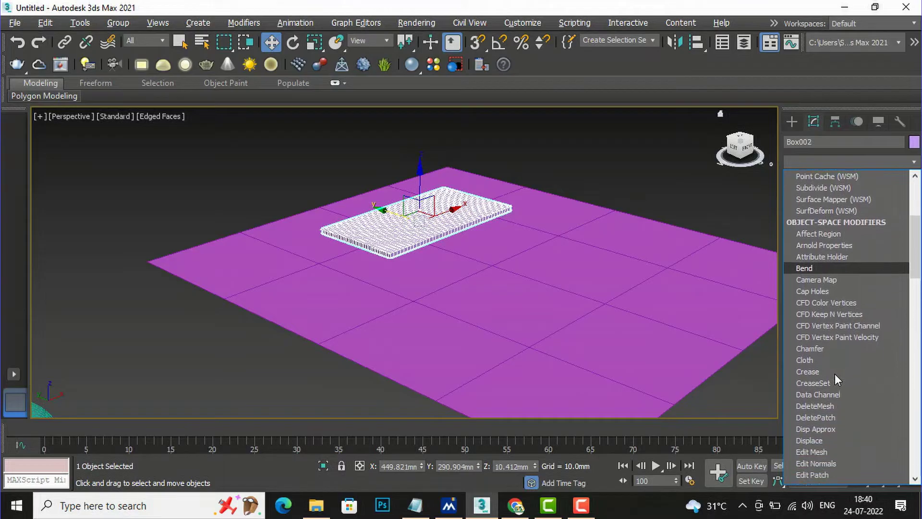
{"action": "left_click", "coordinate": [822, 360]}
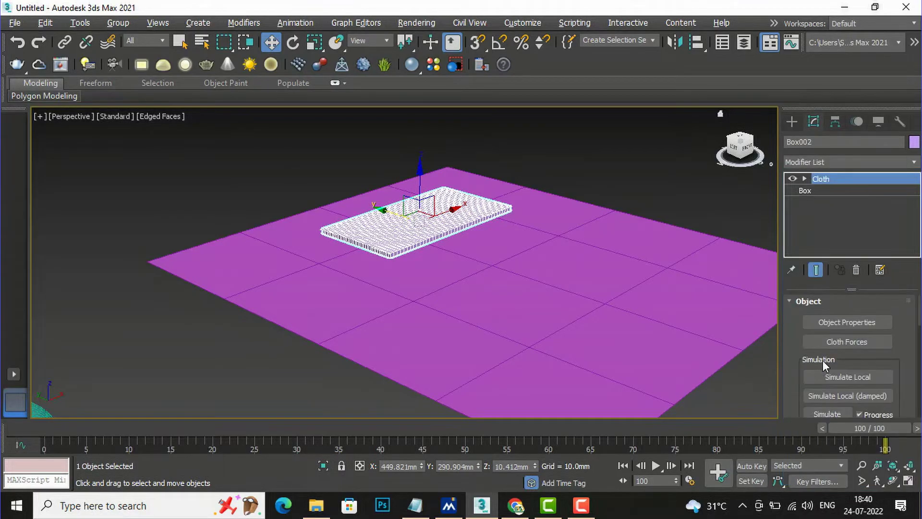
Add Plane002 to the box's cloth simulation through the cloth object properties.
{"action": "left_click", "coordinate": [838, 324]}
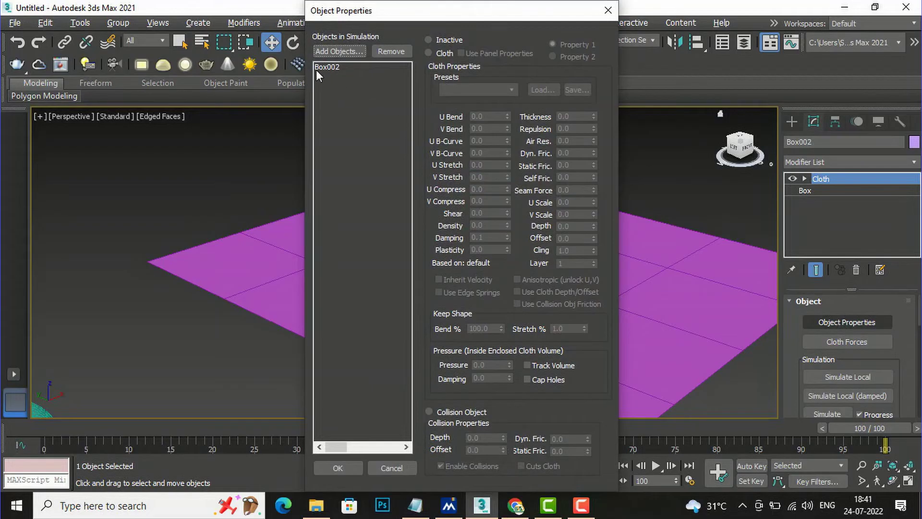
{"action": "left_click", "coordinate": [327, 50]}
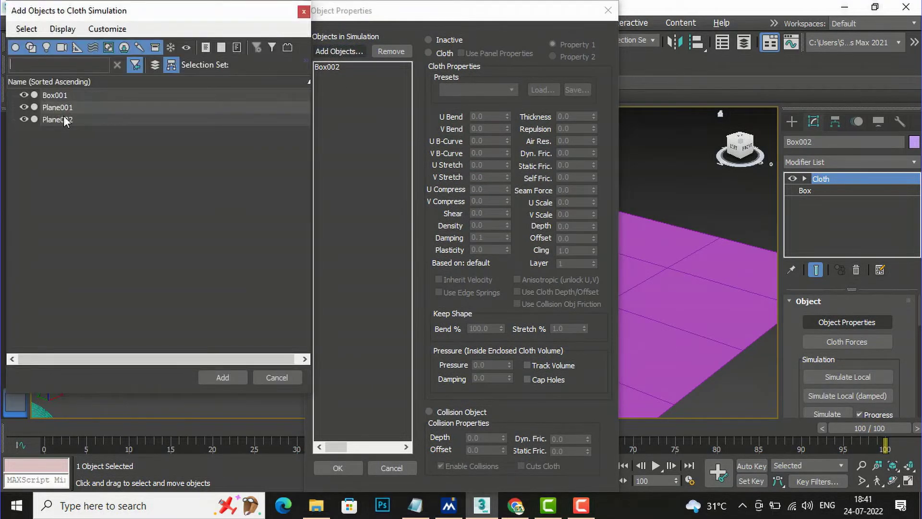
{"action": "left_click", "coordinate": [65, 120]}
{"action": "left_click", "coordinate": [214, 374]}
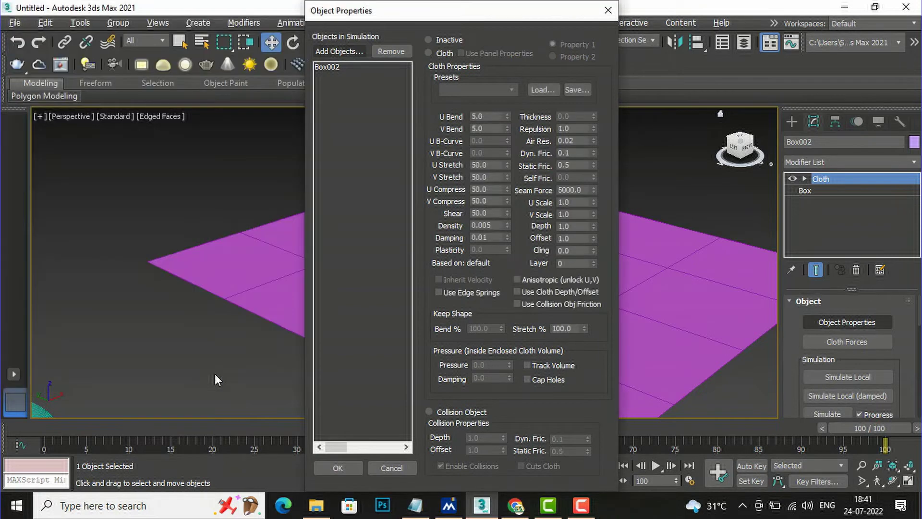
Make Box002 a cloth object with the Satin preset and set its internal pressure.
{"action": "left_click", "coordinate": [326, 67]}
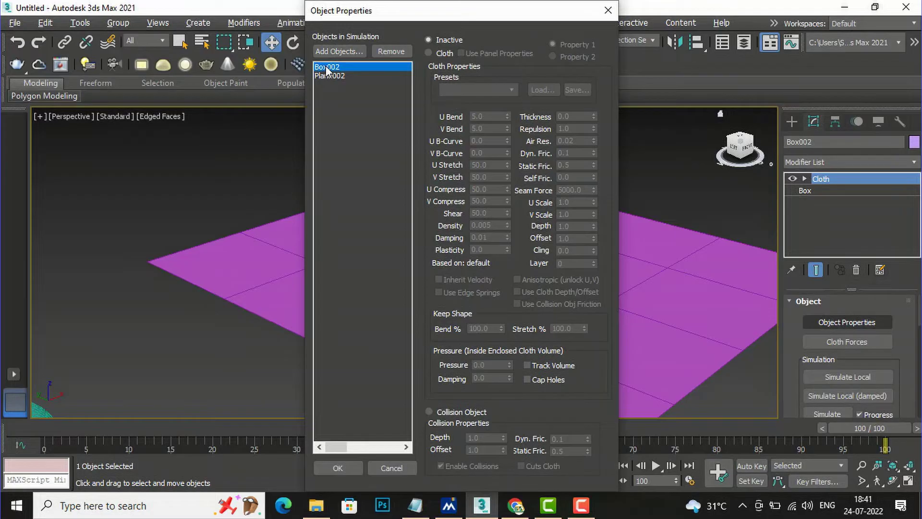
{"action": "left_click", "coordinate": [433, 51]}
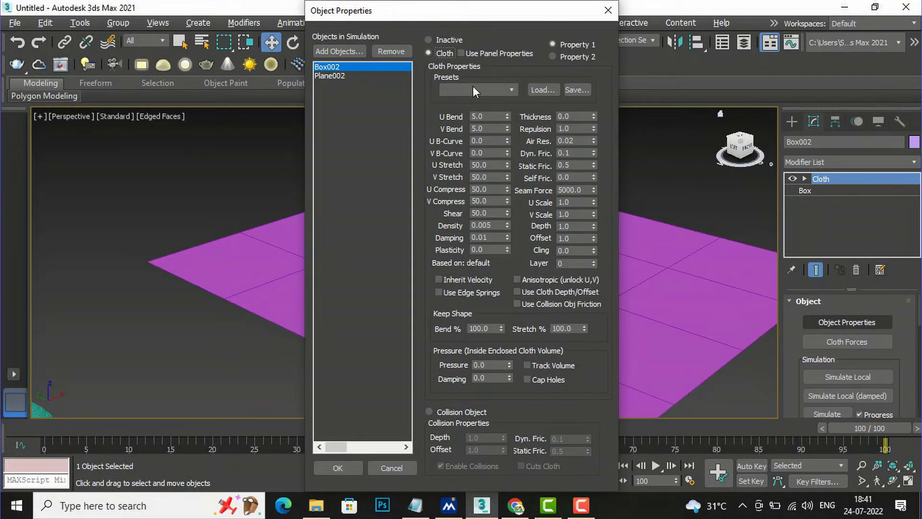
{"action": "left_click", "coordinate": [472, 85]}
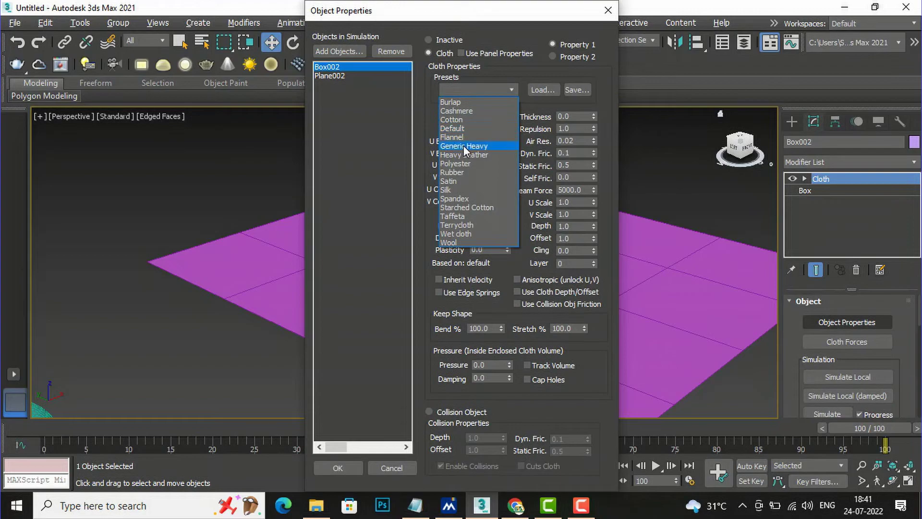
{"action": "left_click", "coordinate": [462, 180]}
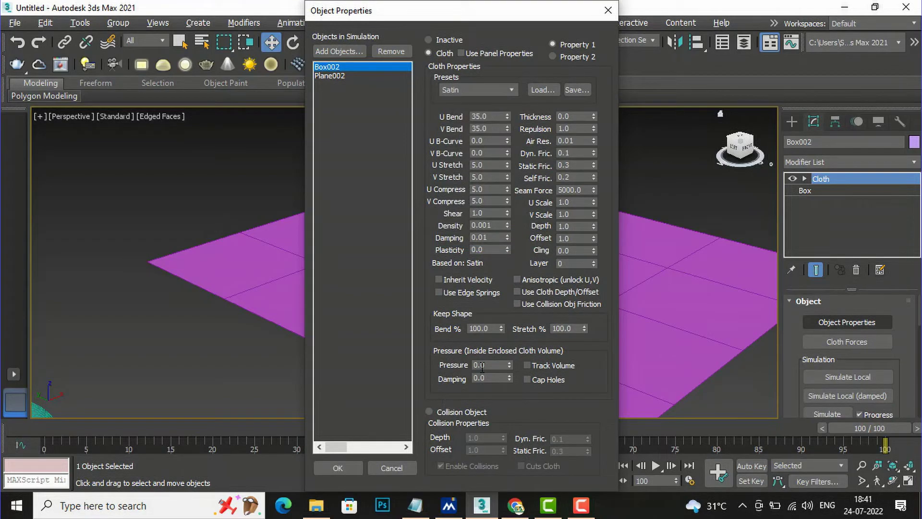
{"action": "double_click", "coordinate": [498, 363]}
Make Plane002 a collision object and accept the cloth object properties.
{"action": "left_click", "coordinate": [336, 76]}
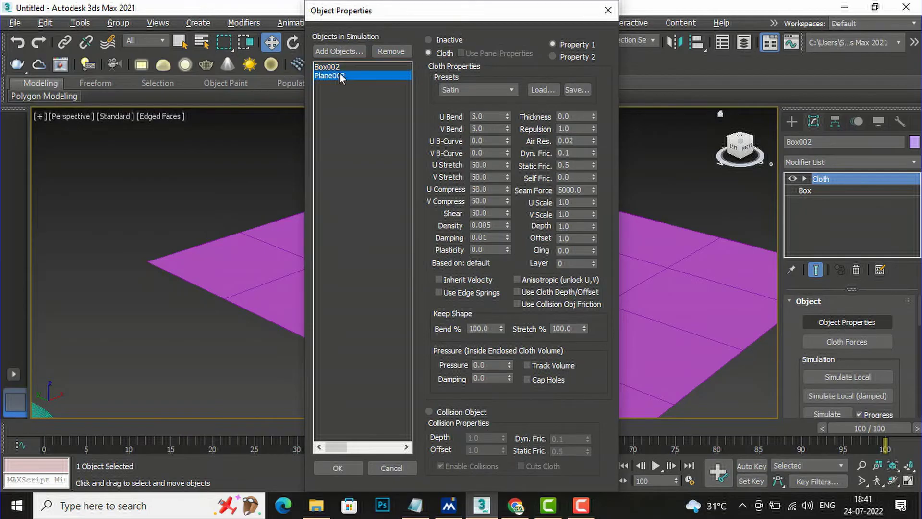
{"action": "left_click", "coordinate": [433, 412]}
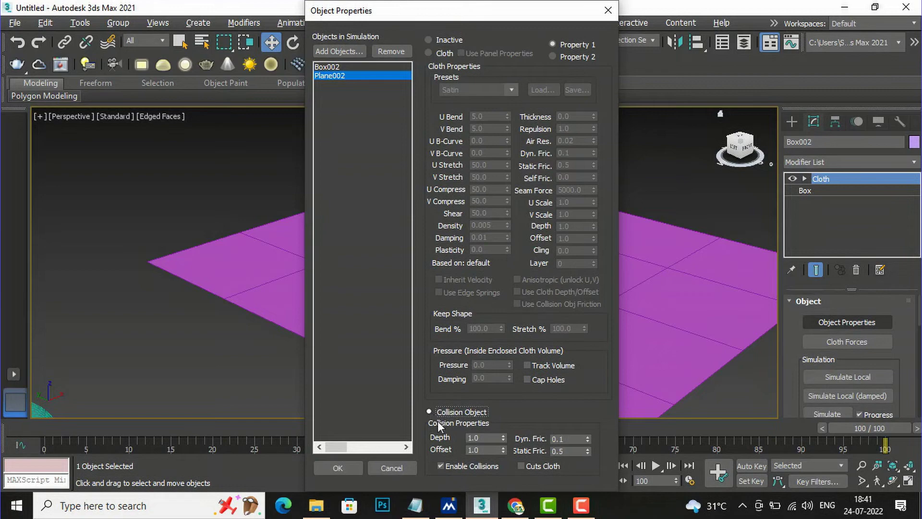
{"action": "left_click", "coordinate": [337, 468]}
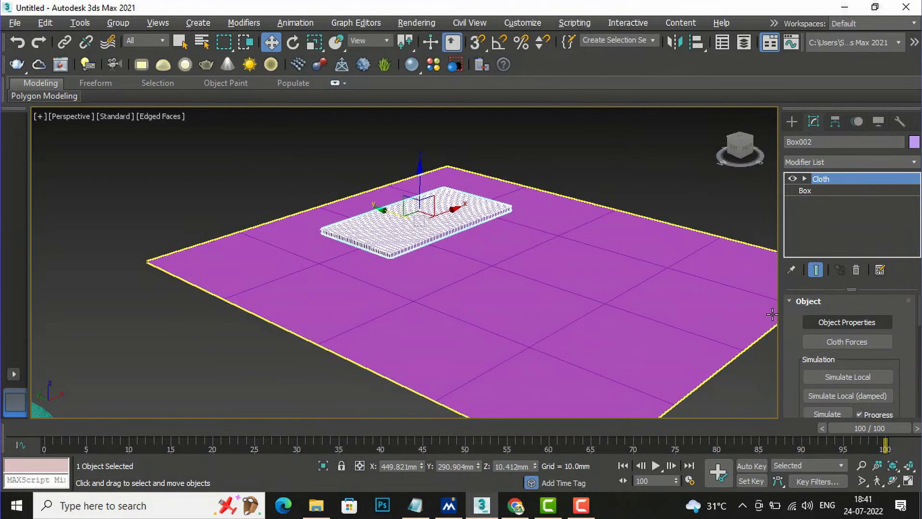
Run the cloth simulation on the thin box with progress display enabled.
{"action": "scroll", "coordinate": [872, 354], "scroll_direction": "down", "scroll_amount": 3}
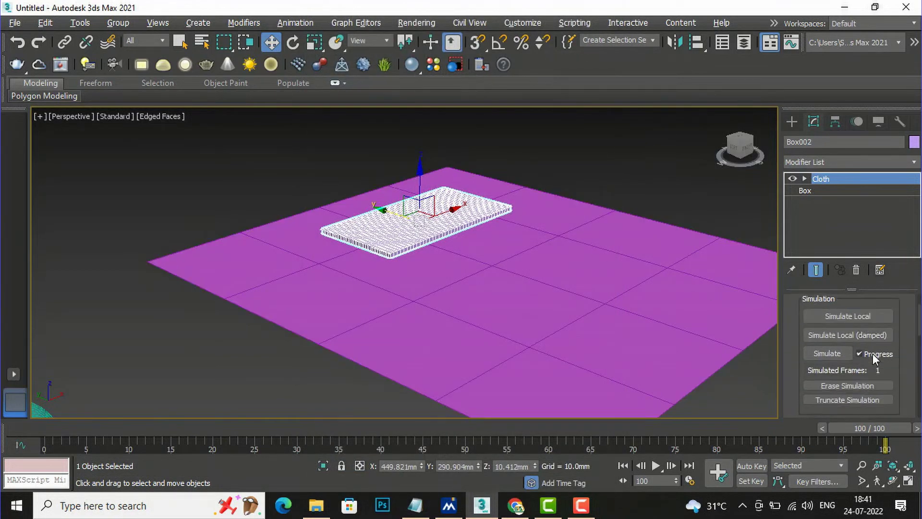
{"action": "left_click", "coordinate": [839, 354]}
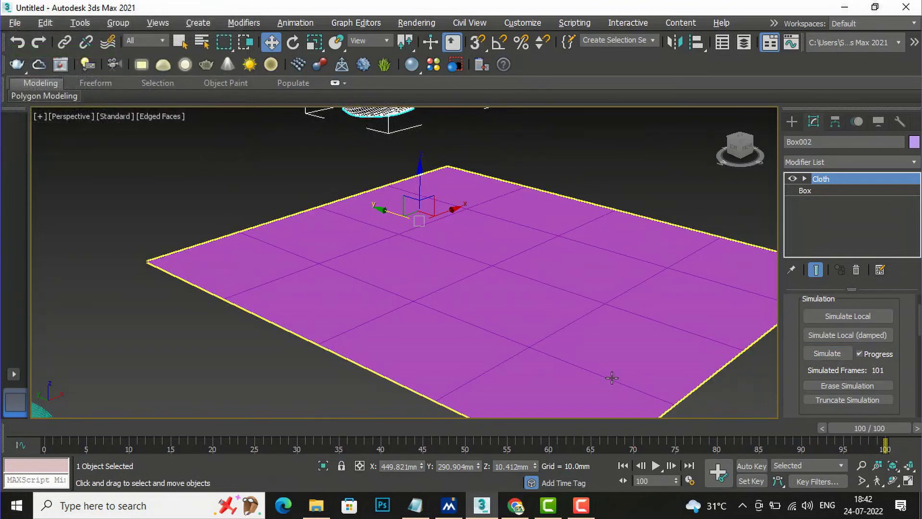
{"action": "scroll", "coordinate": [438, 273], "scroll_direction": "down", "scroll_amount": 4}
{"action": "scroll", "coordinate": [440, 267], "scroll_direction": "up", "scroll_amount": 2}
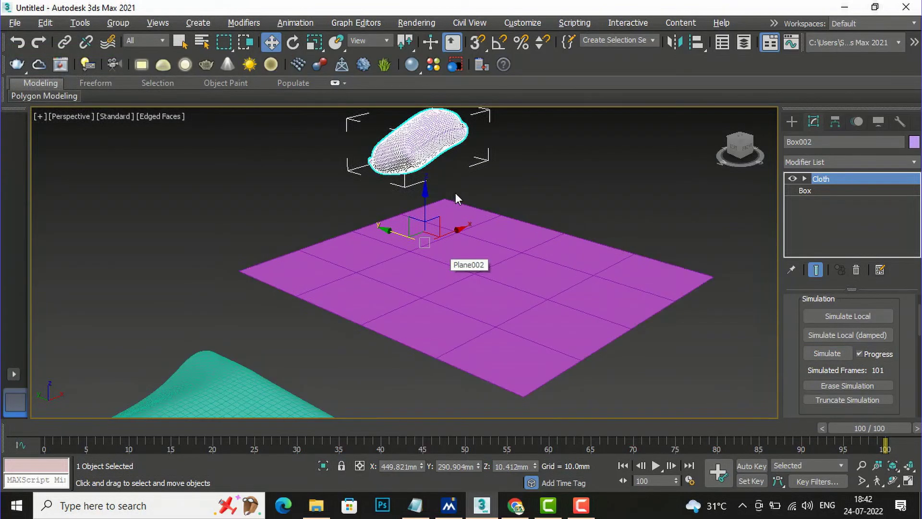
Lower the inflated cushion along Z onto the purple plane and deselect it.
{"action": "scroll", "coordinate": [451, 192], "scroll_direction": "down", "scroll_amount": 4}
{"action": "scroll", "coordinate": [438, 153], "scroll_direction": "up", "scroll_amount": 2}
{"action": "left_click_drag", "start_coordinate": [436, 155], "coordinate": [435, 231]}
{"action": "left_click", "coordinate": [561, 213]}
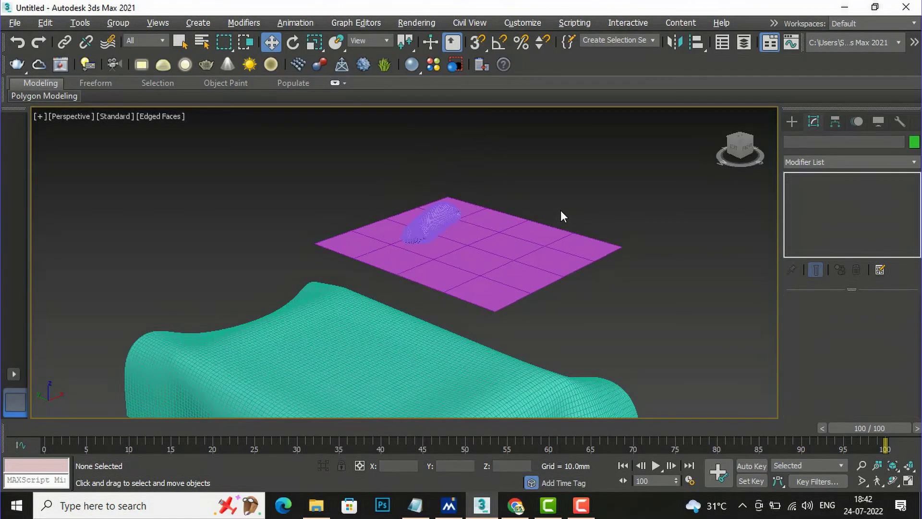
Examine the inflated cushion on its plane and the draped cloth from several distances and angles.
{"action": "scroll", "coordinate": [422, 212], "scroll_direction": "up", "scroll_amount": 5}
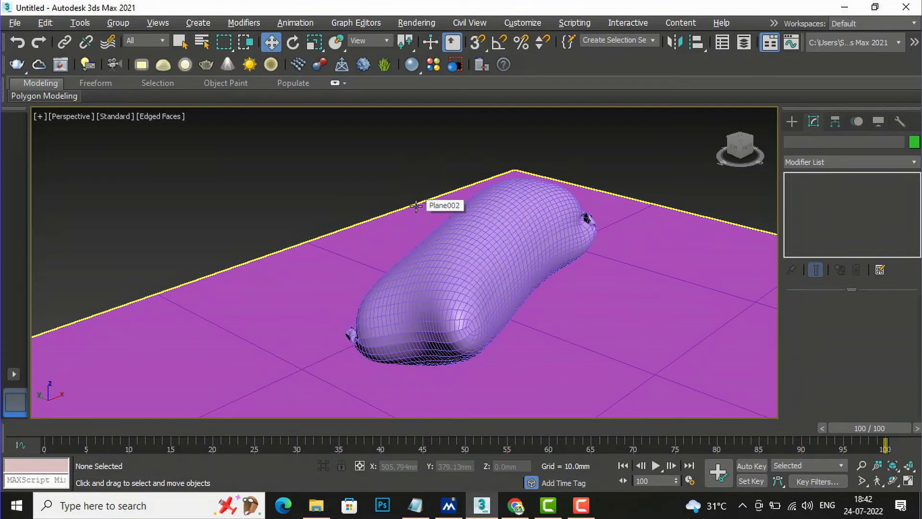
{"action": "scroll", "coordinate": [416, 206], "scroll_direction": "down", "scroll_amount": 4}
{"action": "mouse_move", "coordinate": [461, 237]}
{"action": "middle_mouse_down", "text": "alt"}
{"action": "mouse_move", "coordinate": [432, 288]}
{"action": "mouse_move", "coordinate": [461, 288]}
{"action": "mouse_move", "coordinate": [461, 211]}
{"action": "mouse_move", "coordinate": [504, 154]}
{"action": "middle_mouse_up", "text": "alt"}
{"action": "scroll", "coordinate": [504, 150], "scroll_direction": "down", "scroll_amount": 5}
{"action": "scroll", "coordinate": [590, 233], "scroll_direction": "up", "scroll_amount": 8}
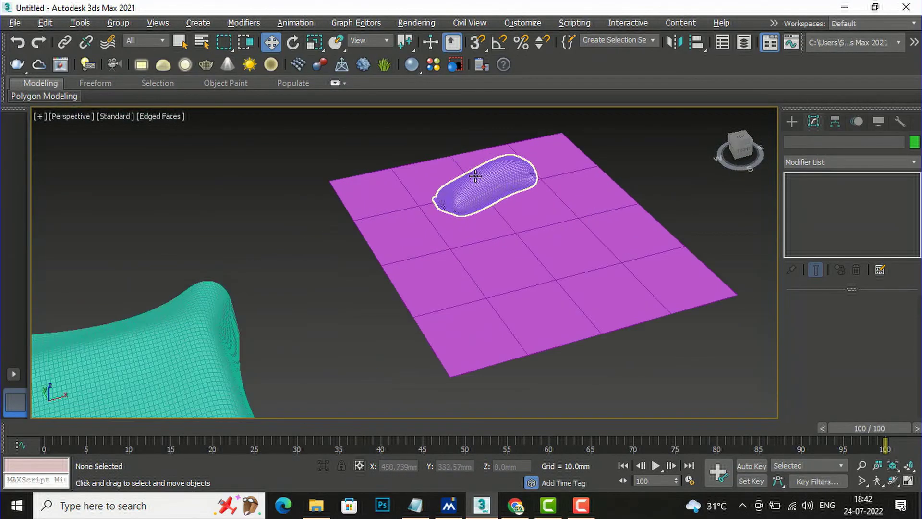
{"action": "scroll", "coordinate": [321, 169], "scroll_direction": "down", "scroll_amount": 8}
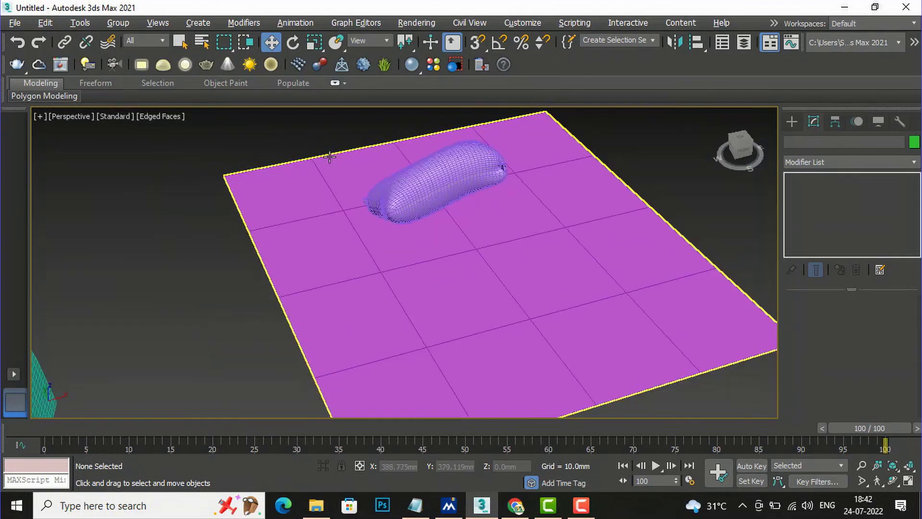
{"action": "scroll", "coordinate": [243, 242], "scroll_direction": "up", "scroll_amount": 3}
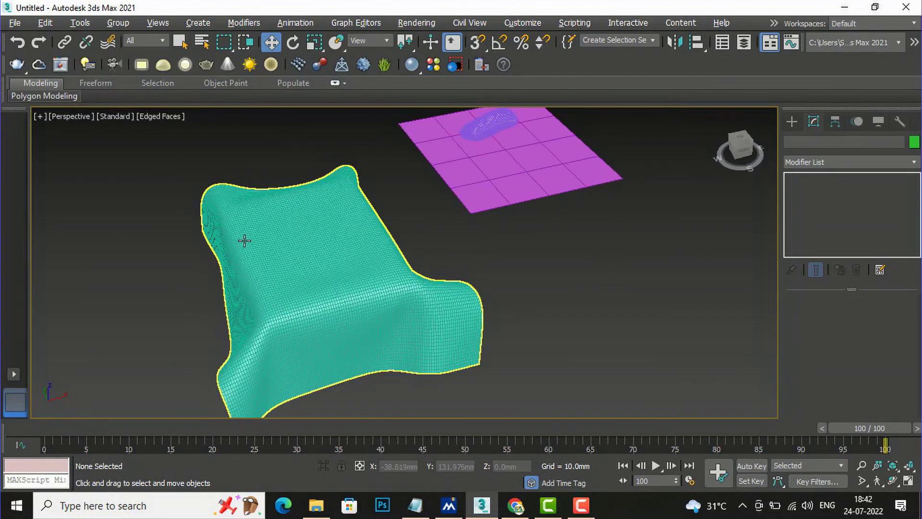